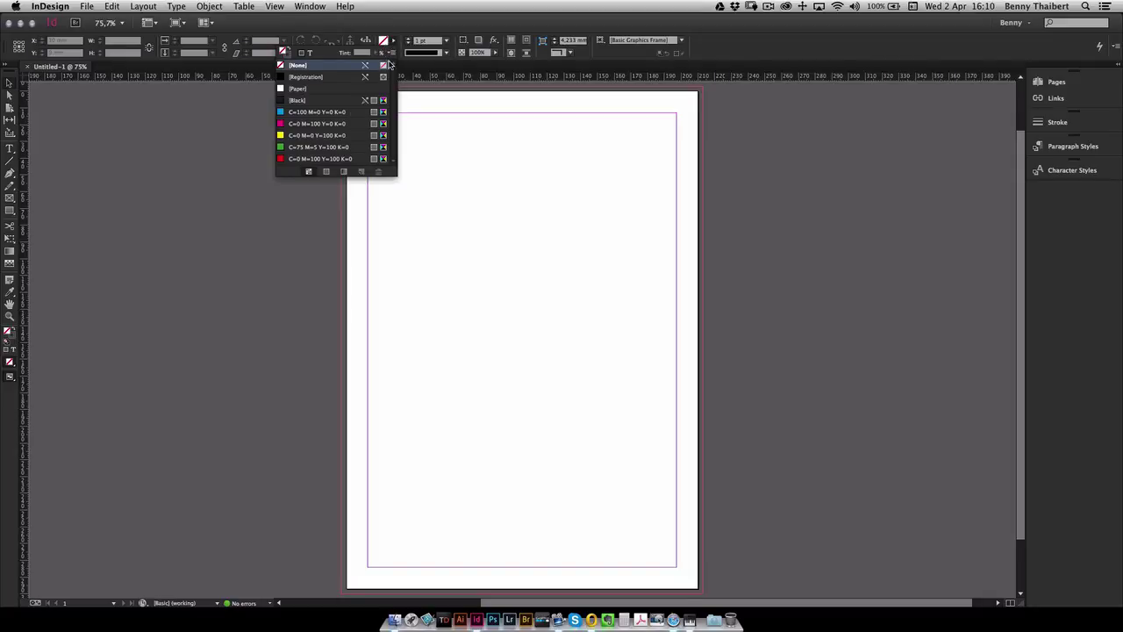
Look at the swatch lists for the fill and stroke colours
left_click(397, 39)
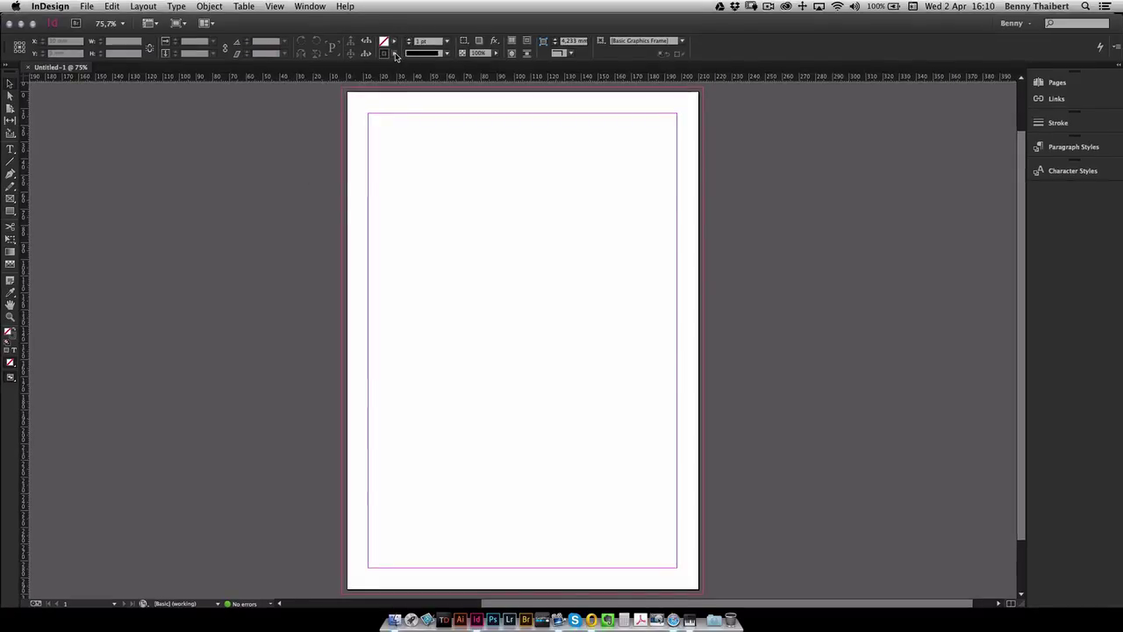
left_click(395, 53)
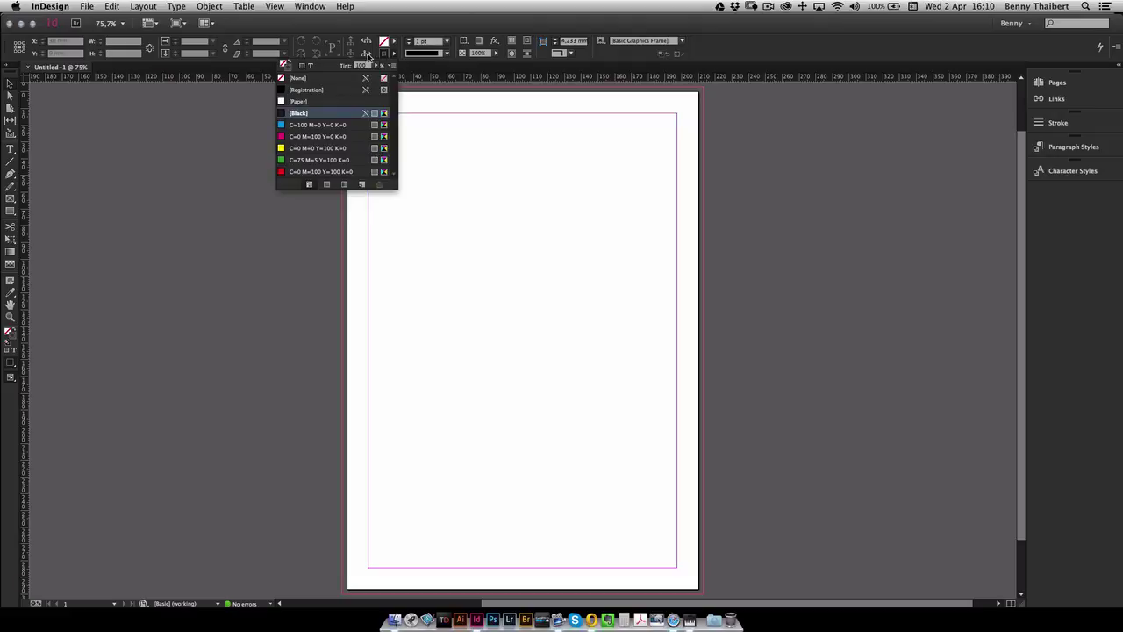
left_click(397, 26)
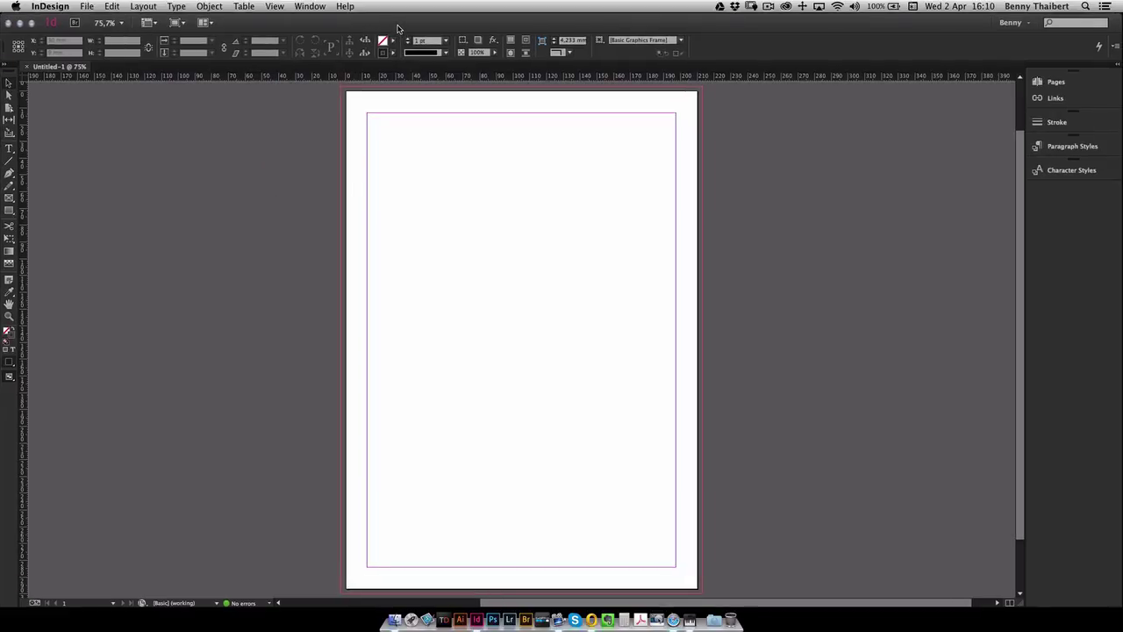
Show the Swatches panel as a floating panel, move it over the page, and close it
left_click(311, 6)
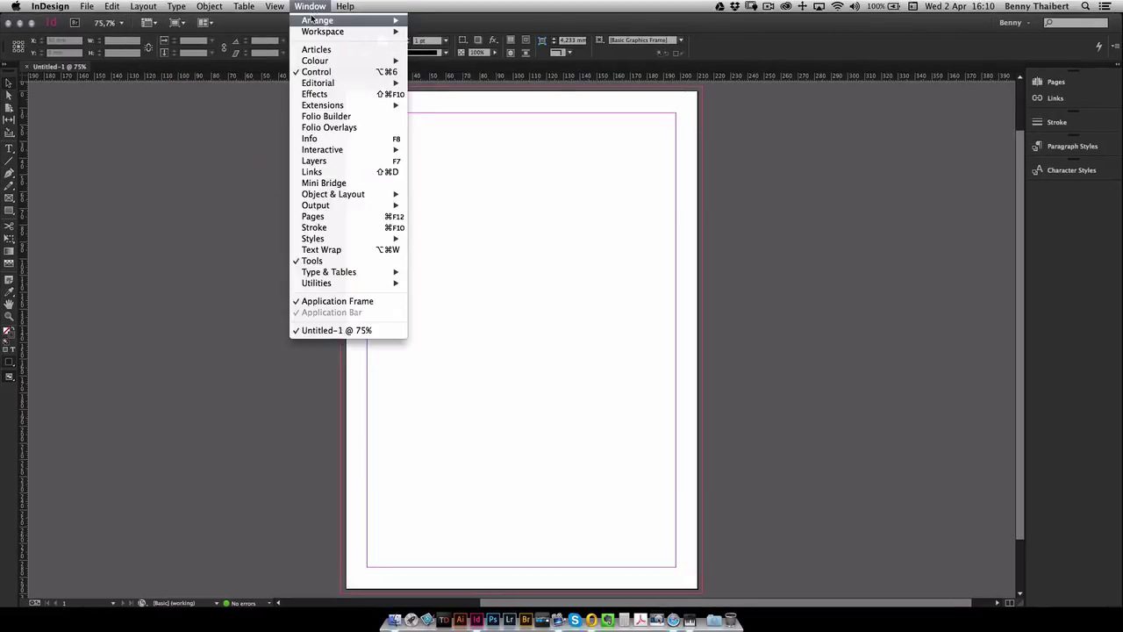
mouse_move(313, 20)
mouse_move(338, 61)
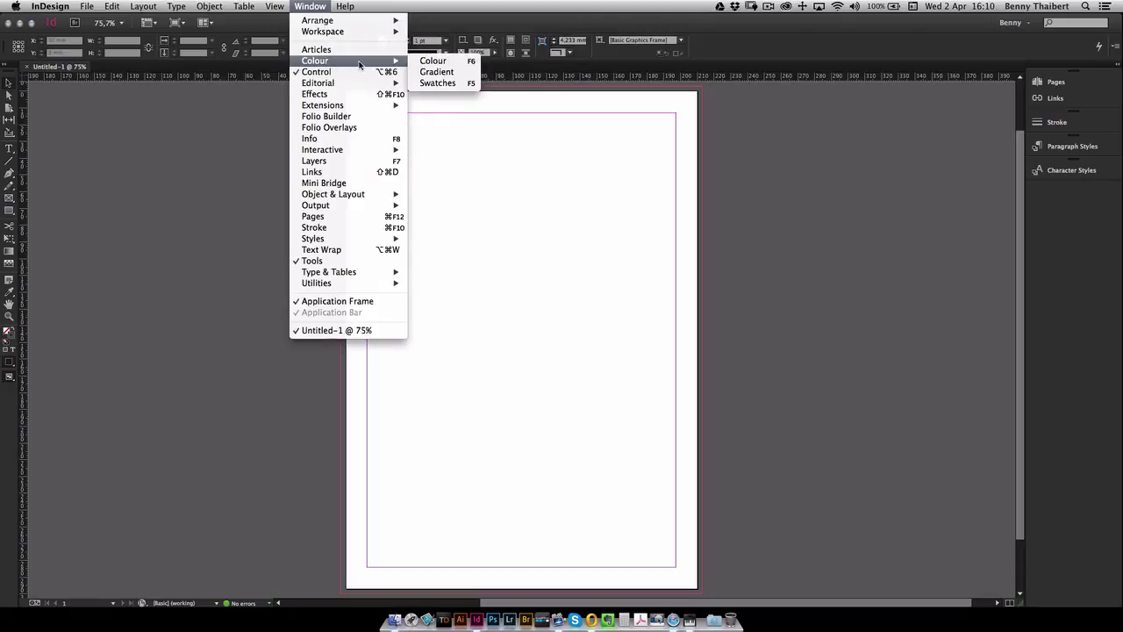
left_click(436, 83)
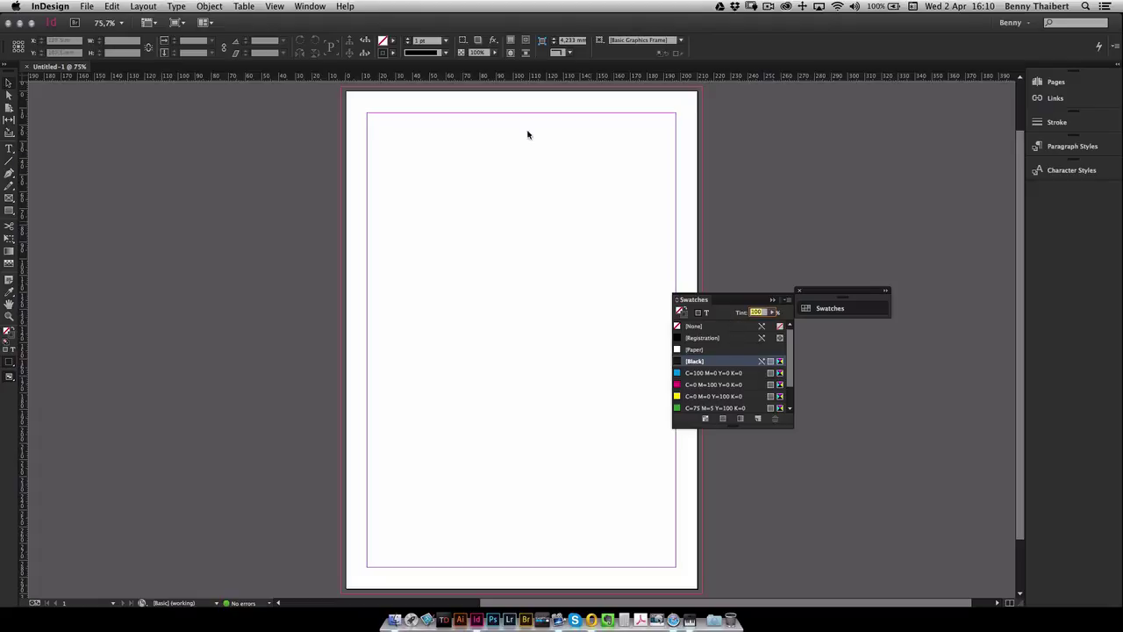
left_click(392, 41)
left_click(393, 53)
left_click_drag(826, 292, 656, 153)
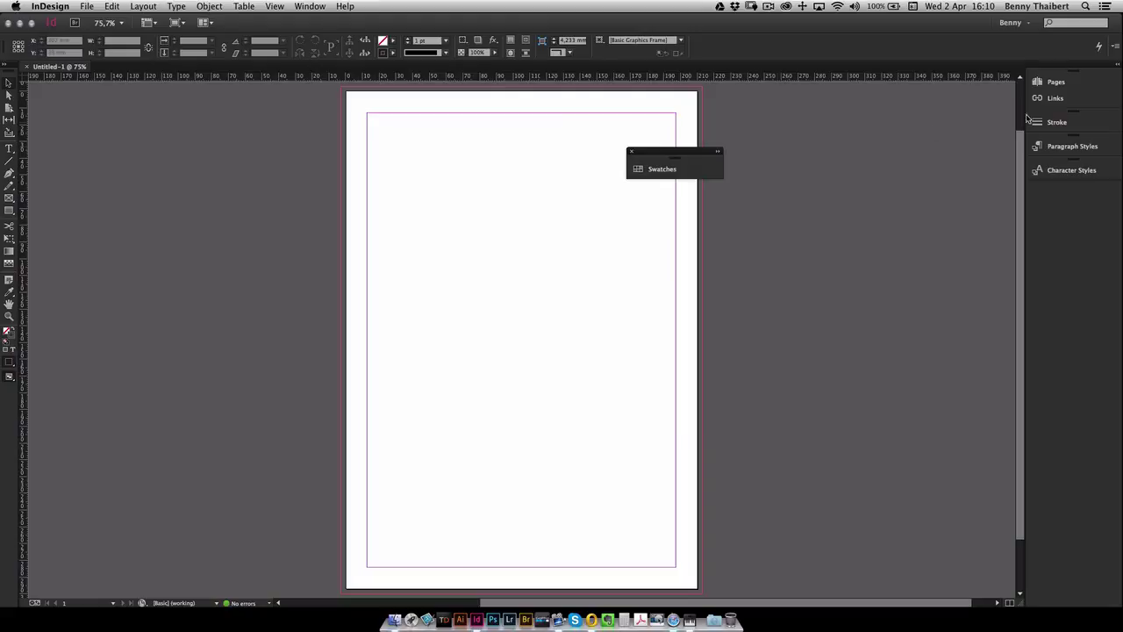
left_click(630, 153)
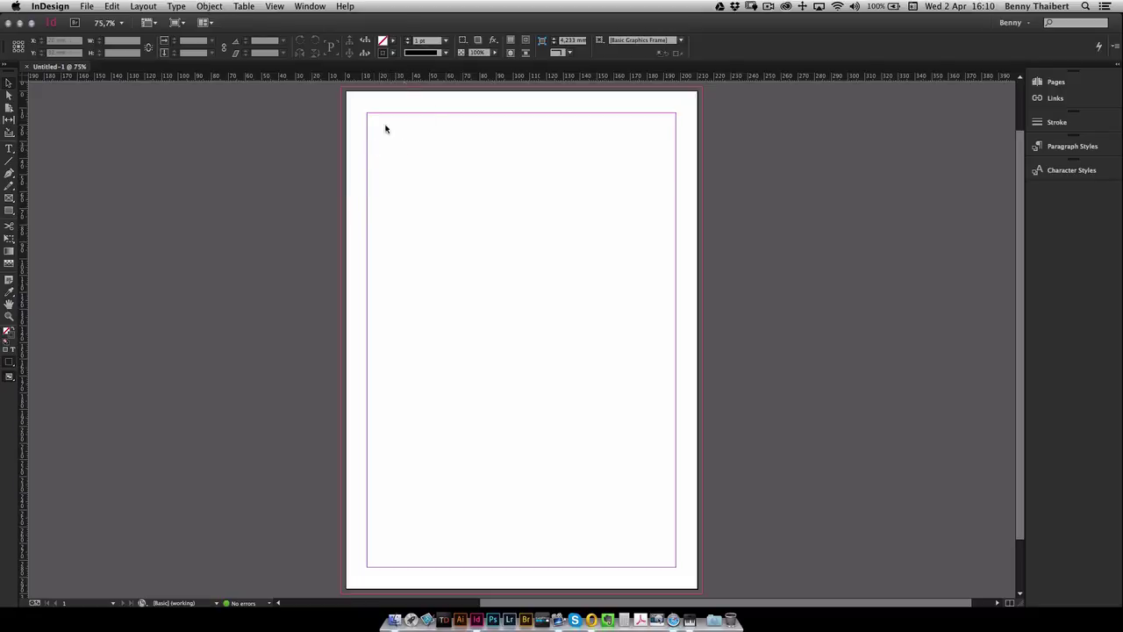
Start a new colour swatch from the fill swatches and mix the CMYK colour C=50 M=18 Y=56 K=0
left_click(393, 41)
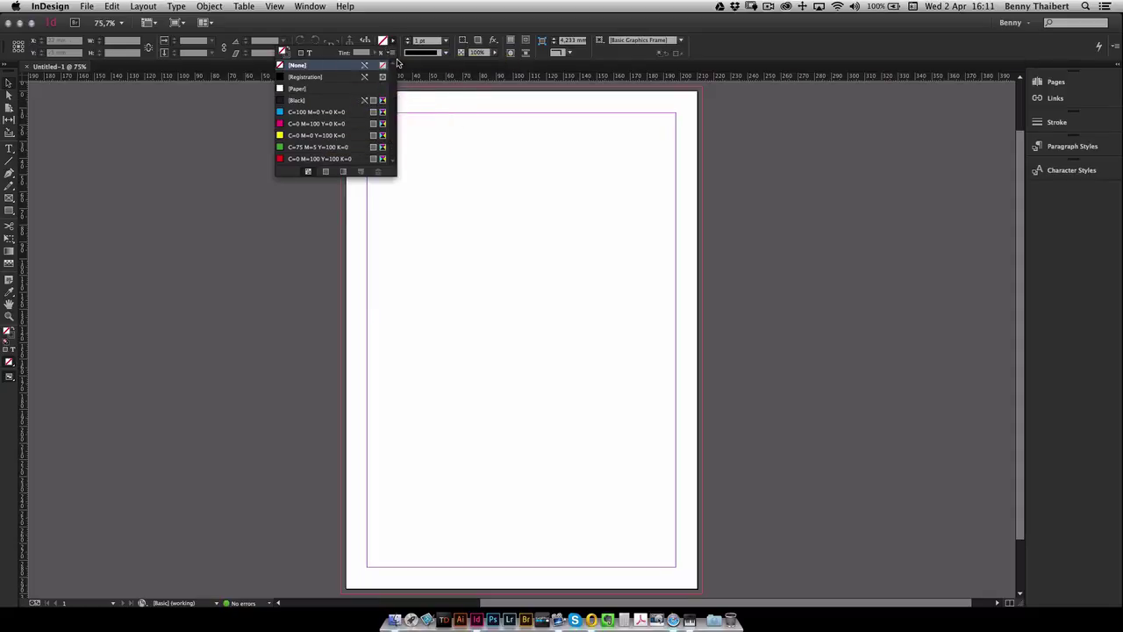
left_click(392, 55)
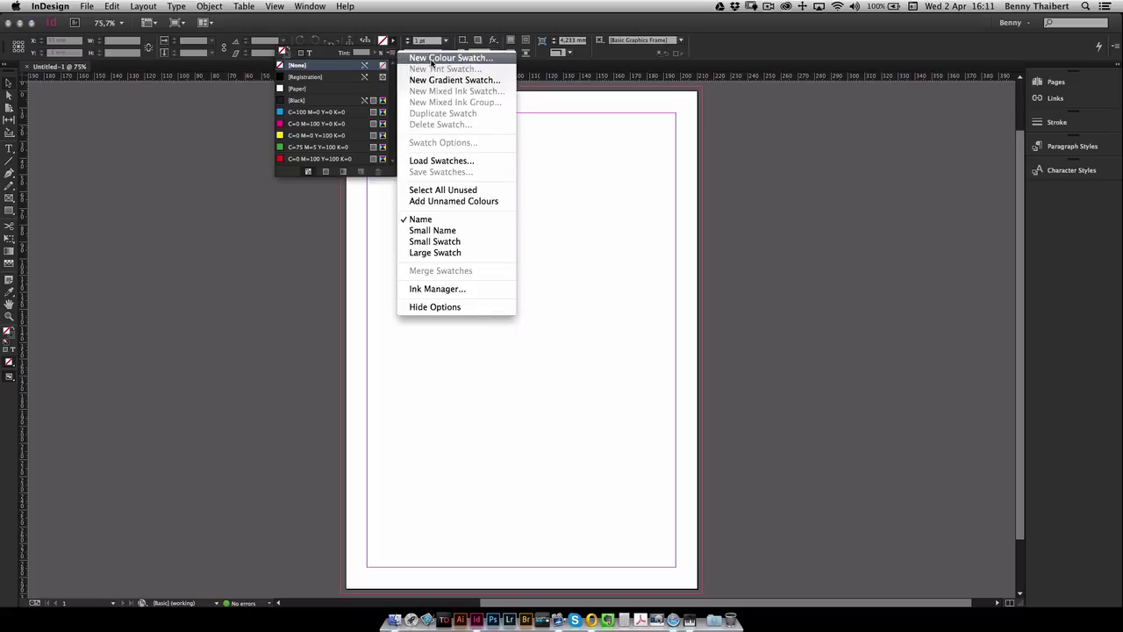
left_click(431, 59)
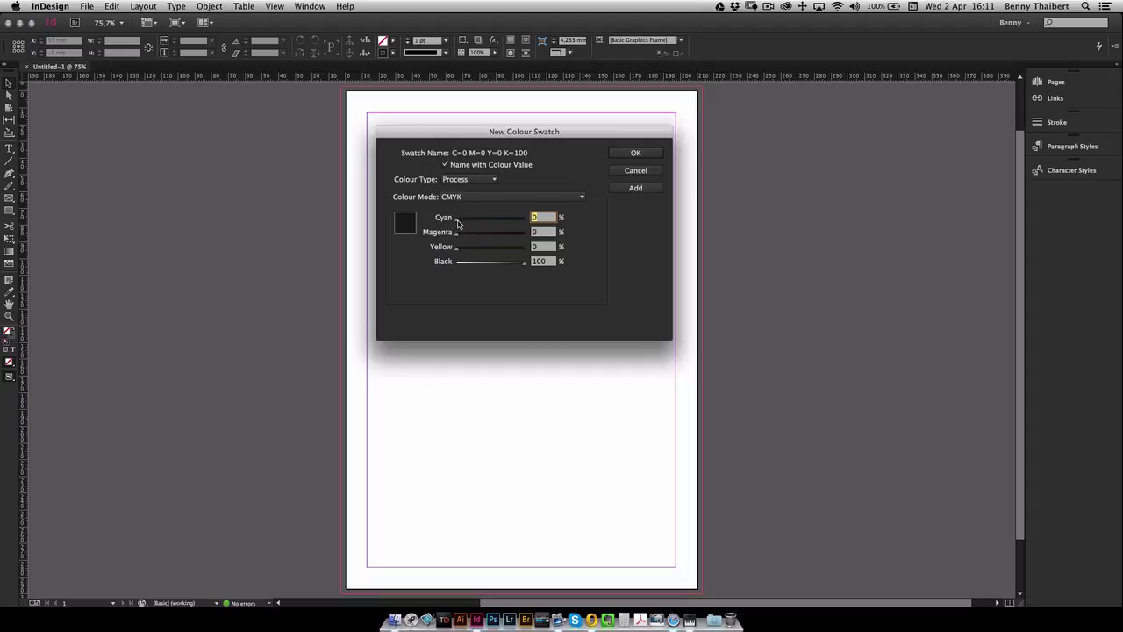
left_click_drag(458, 223, 482, 230)
left_click_drag(525, 267, 491, 221)
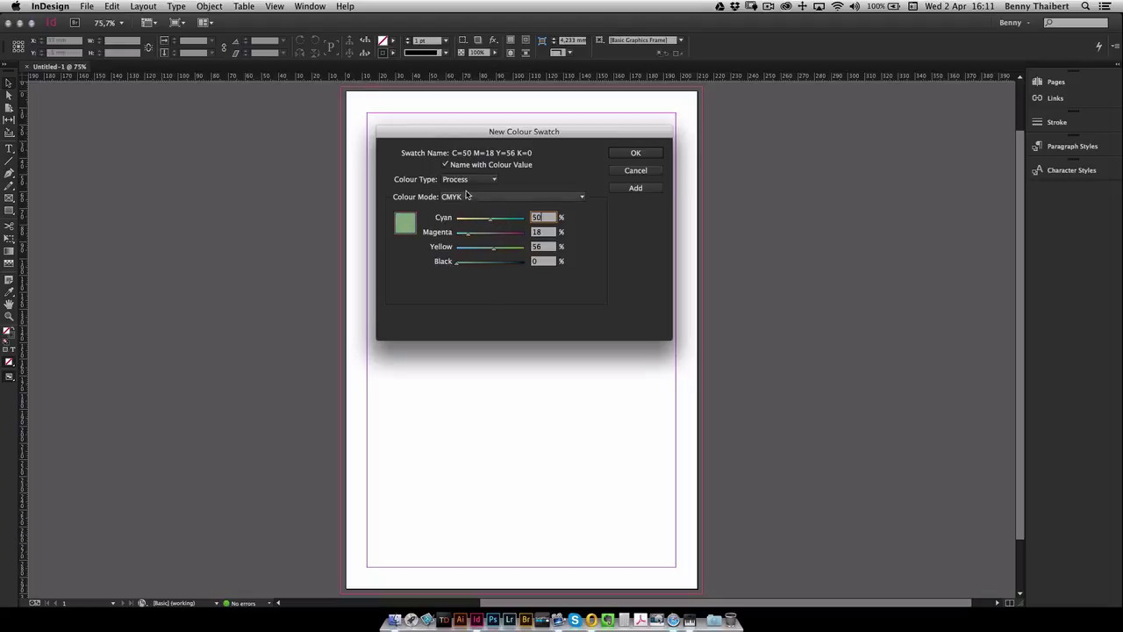
Mix the swatch in RGB mode as R=37 G=214 B=133, apply the in-gamut correction, and raise green to 255
left_click(470, 198)
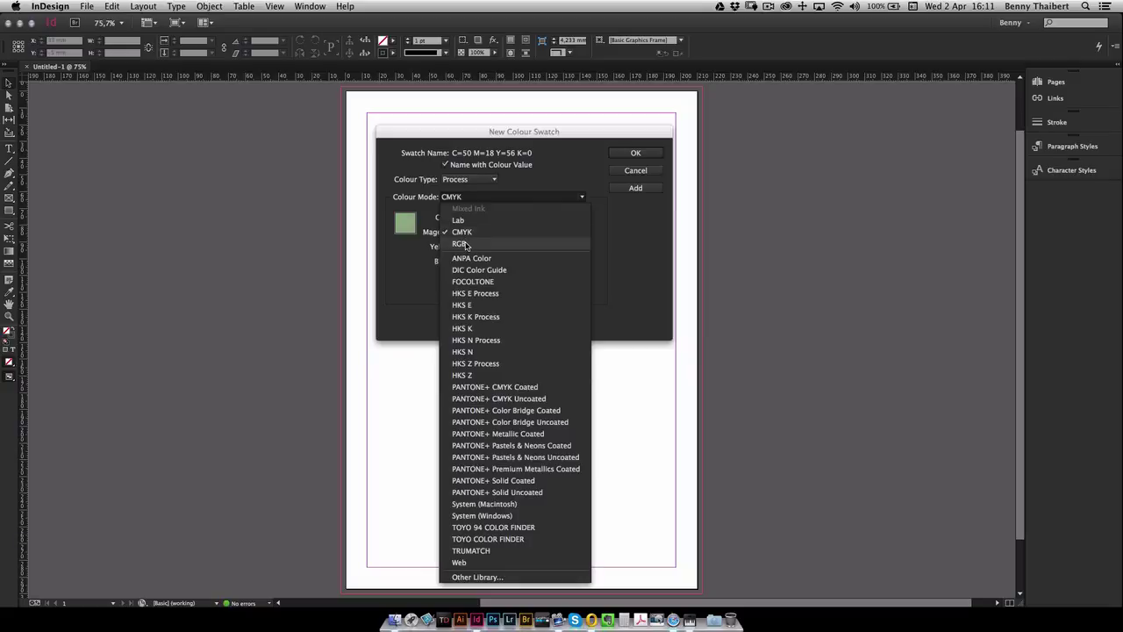
left_click(465, 243)
mouse_move(494, 223)
left_mouse_down()
mouse_move(458, 222)
mouse_move(507, 238)
left_mouse_up()
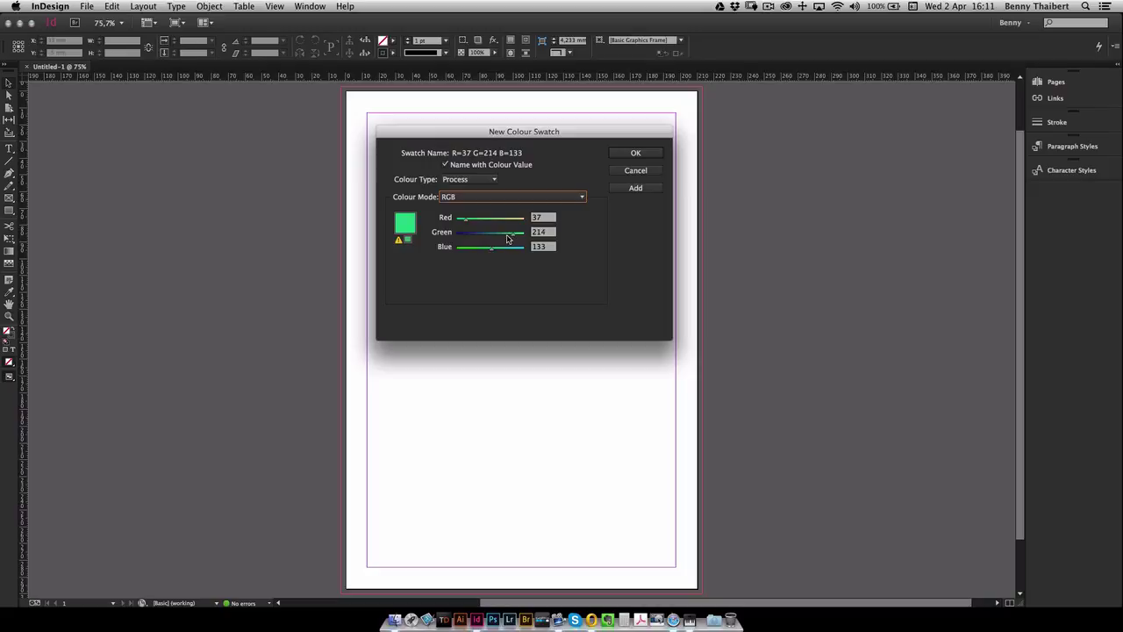
left_click(408, 241)
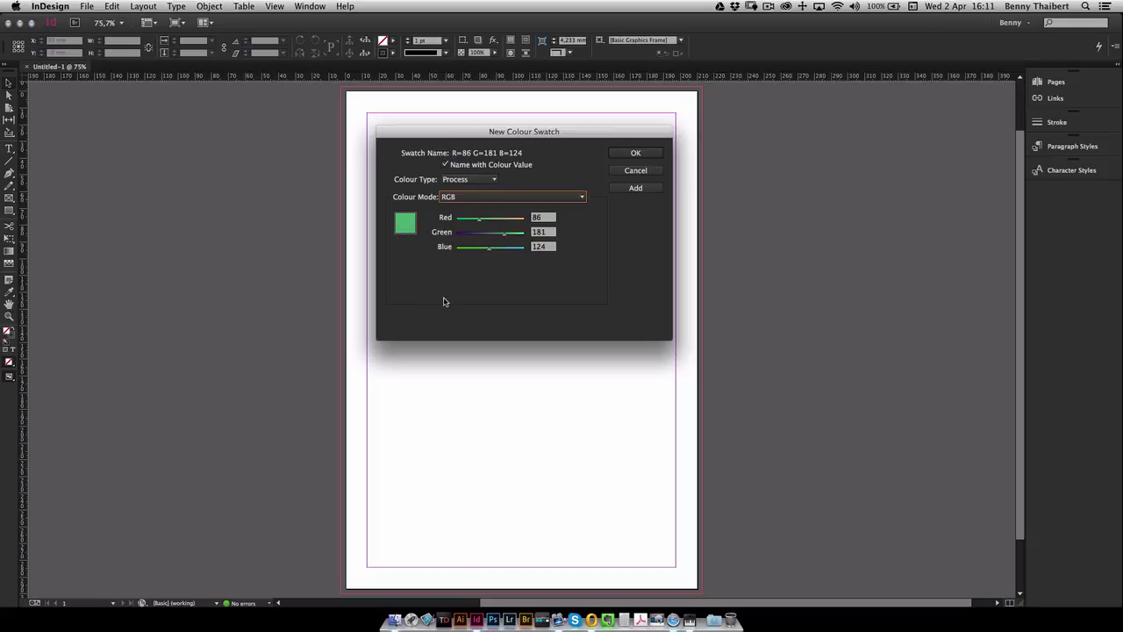
left_click_drag(506, 235, 525, 234)
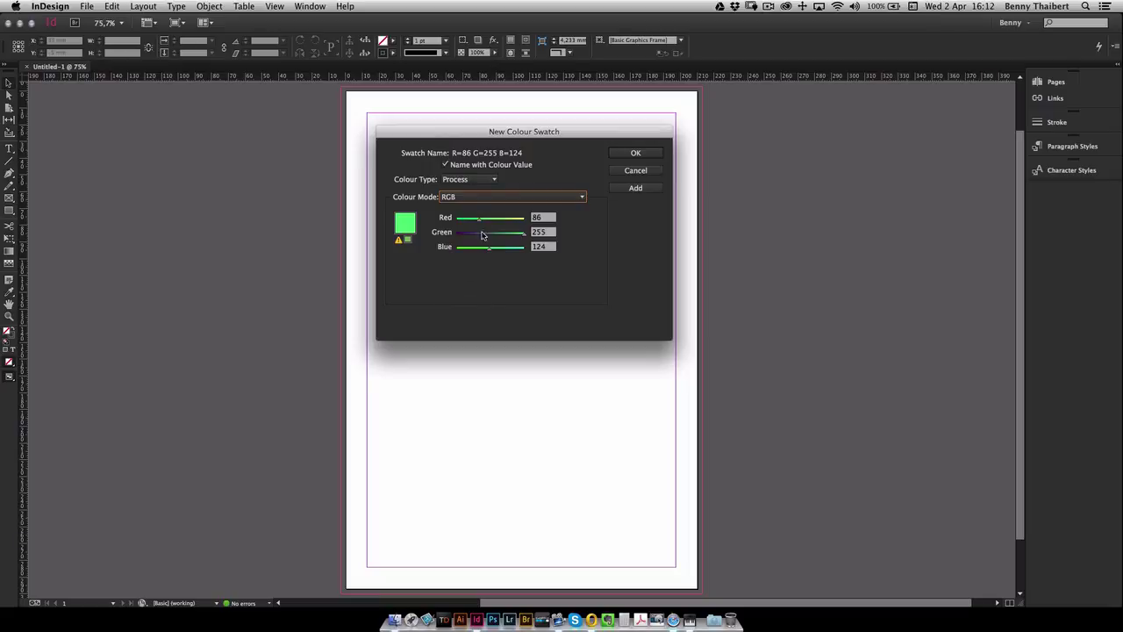
Return the swatch to CMYK mode, mix C=31 M=69 Y=86 K=0, and add it under the name Orange
left_click(479, 200)
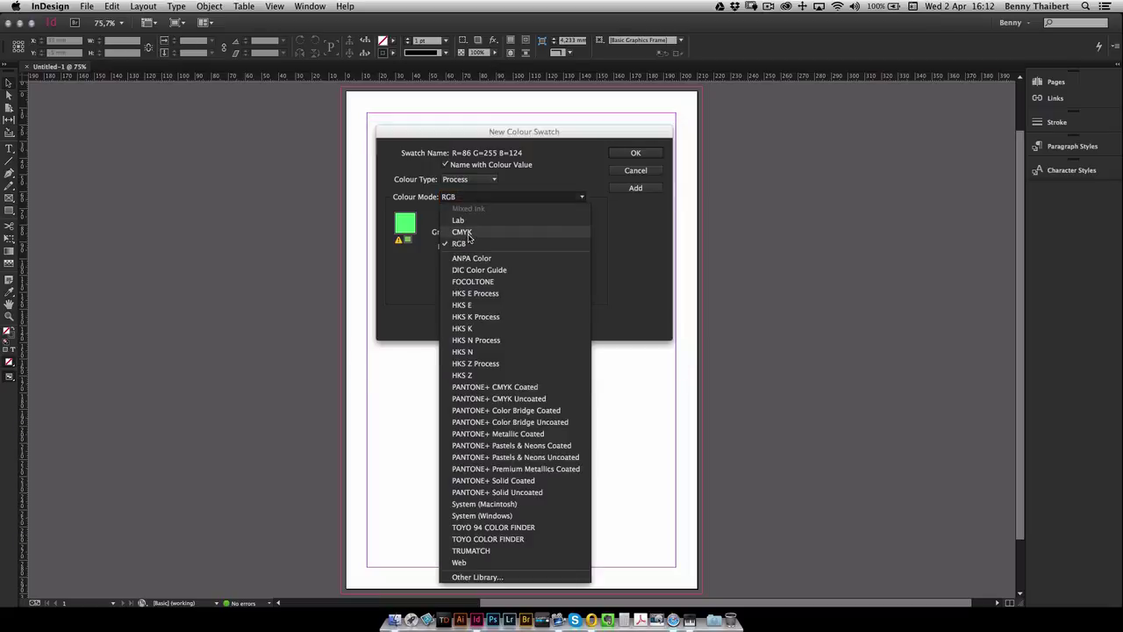
left_click(468, 233)
left_click_drag(498, 220, 504, 247)
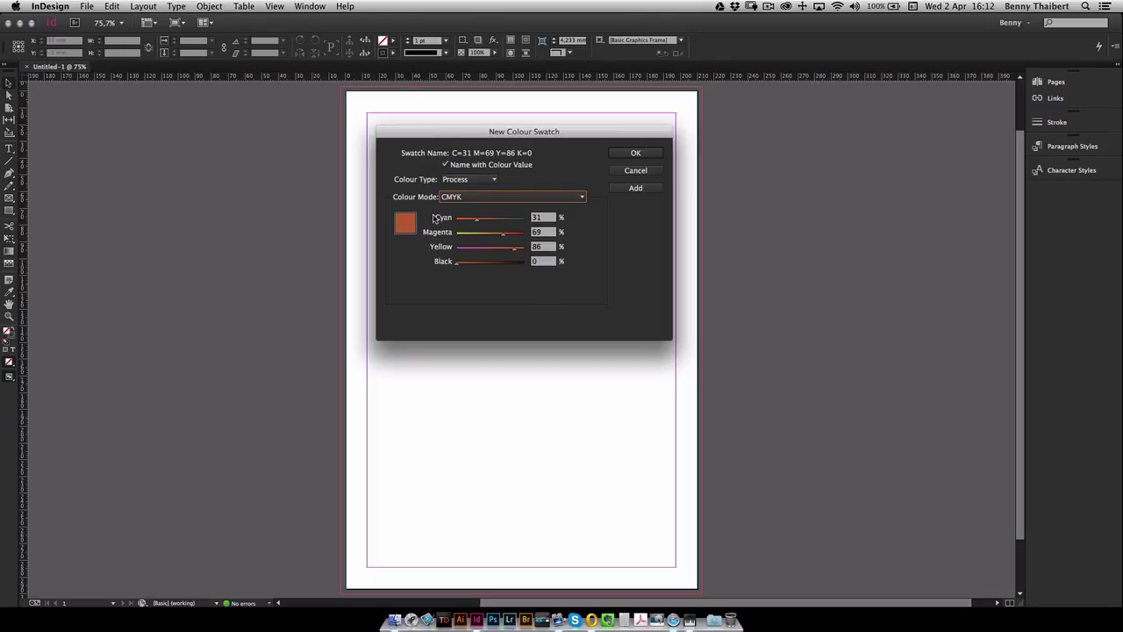
left_click(446, 165)
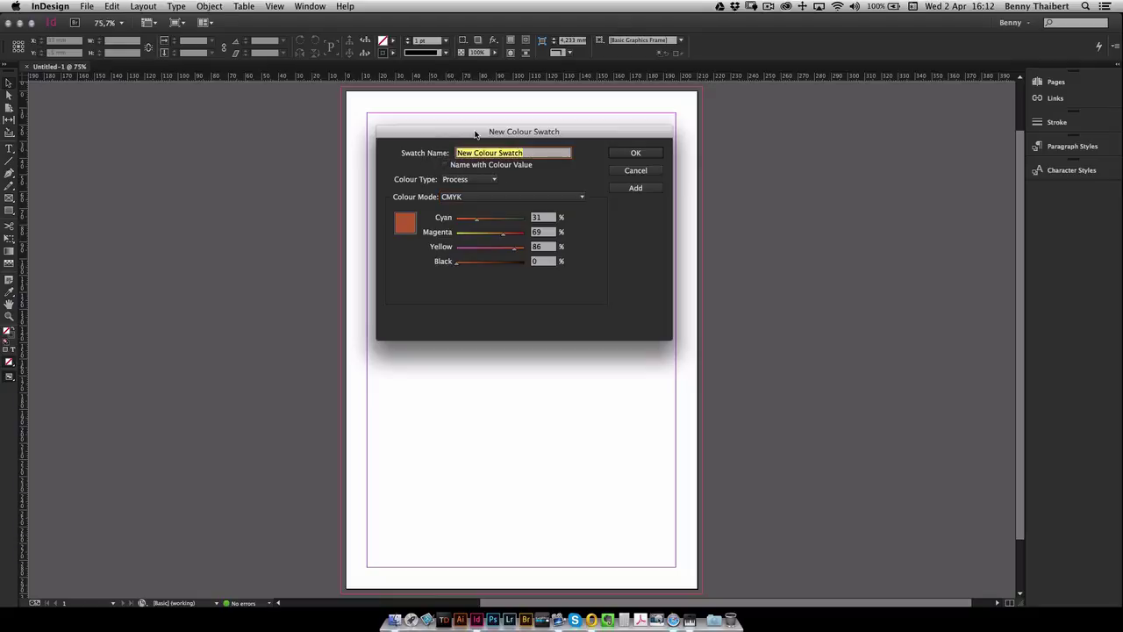
type("Orange")
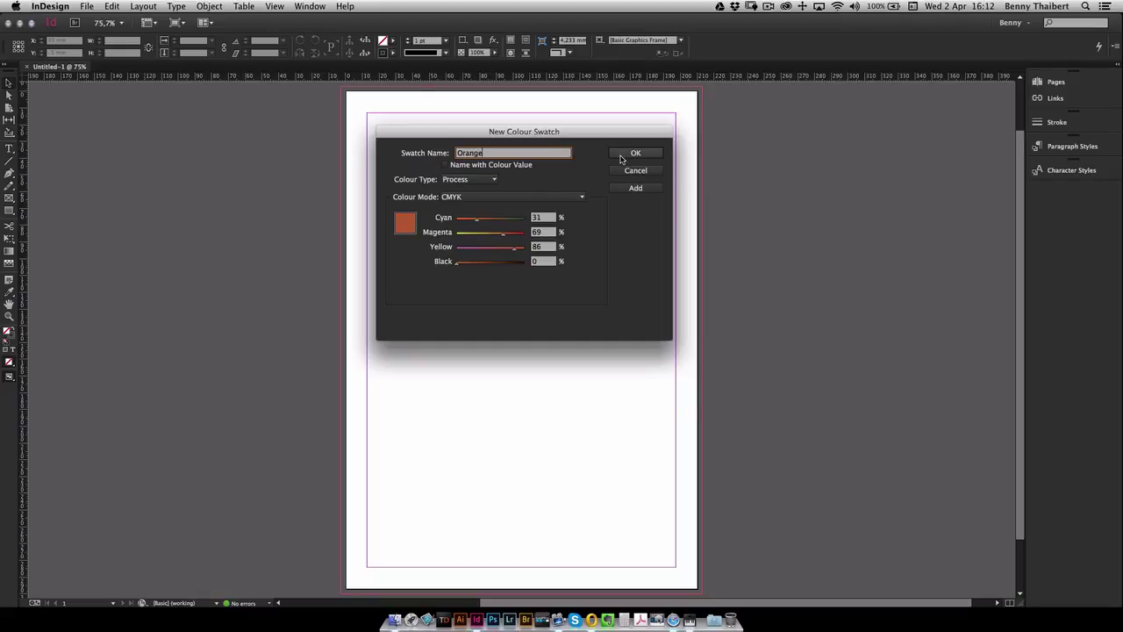
left_click(635, 188)
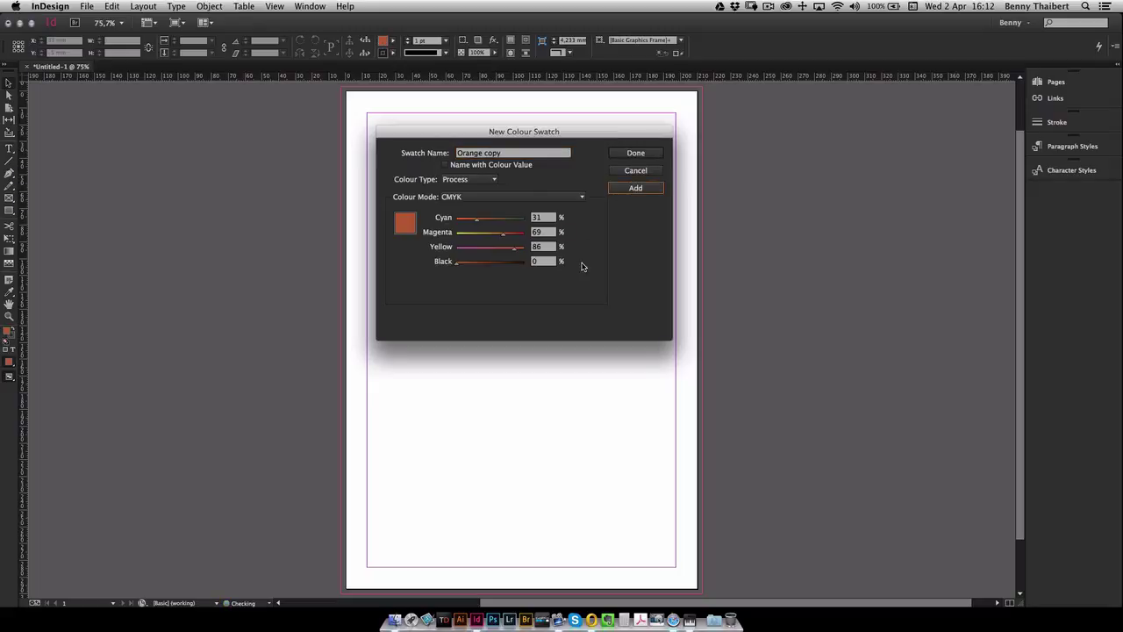
Add two swatches named by colour value: C=63 M=25 Y=86 K=0 and C=63 M=25 Y=45 K=0
left_click_drag(505, 237, 485, 252)
left_click(445, 164)
left_click(626, 191)
left_click(636, 188)
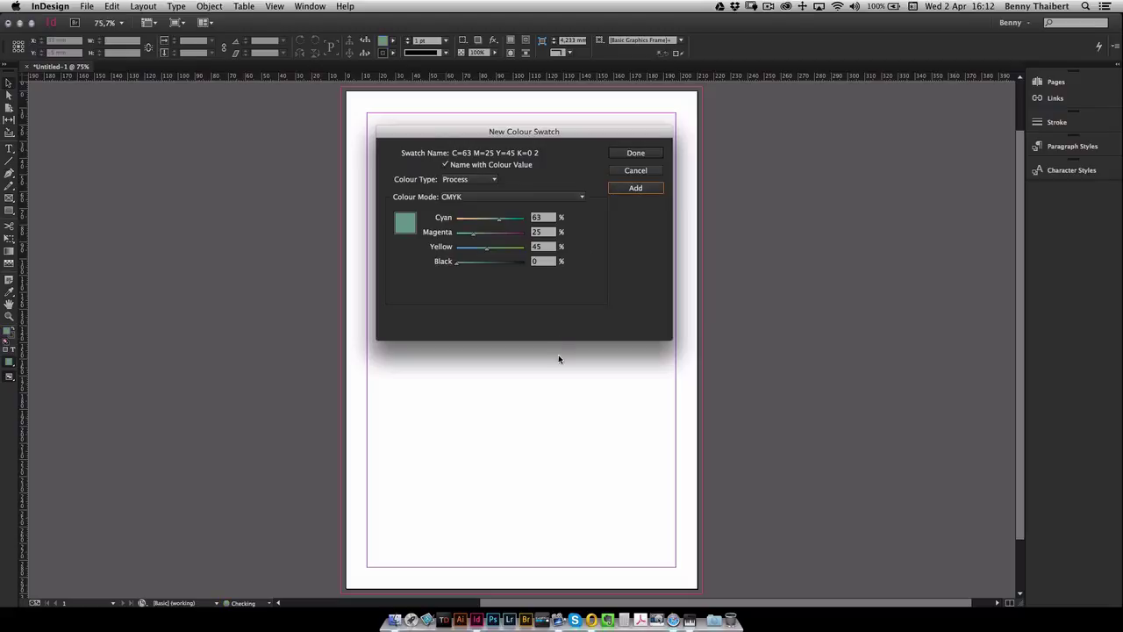
Add the swatches C=79 M=47 Y=45 K=21 and C=0 M=17 Y=72 K=21, and finish creating swatches
left_click_drag(457, 262, 471, 261)
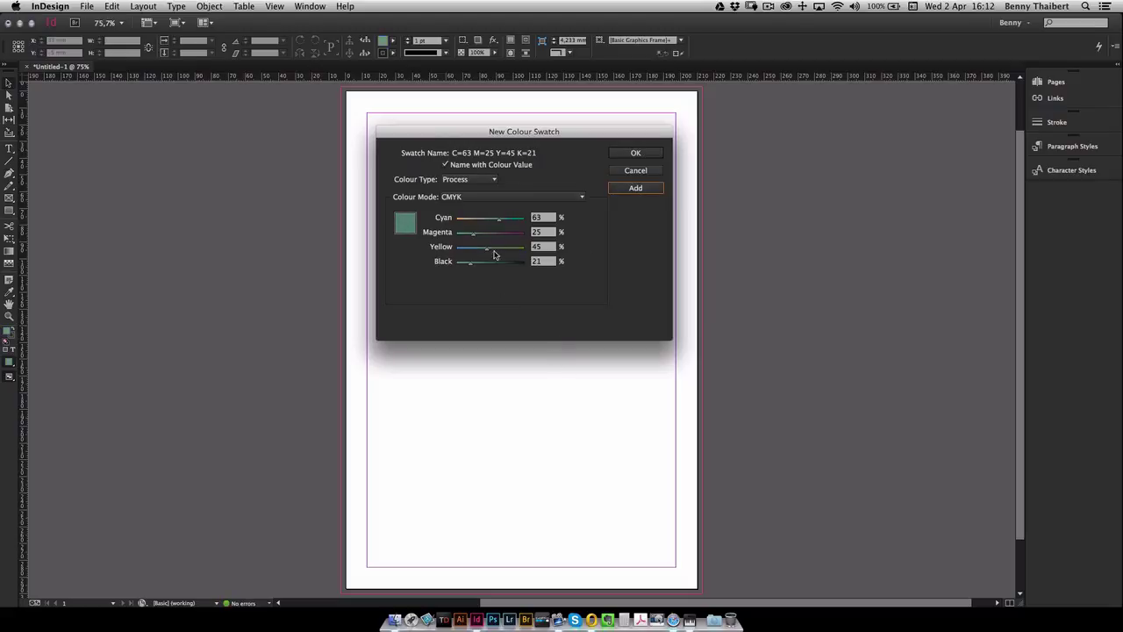
left_click_drag(498, 223, 505, 251)
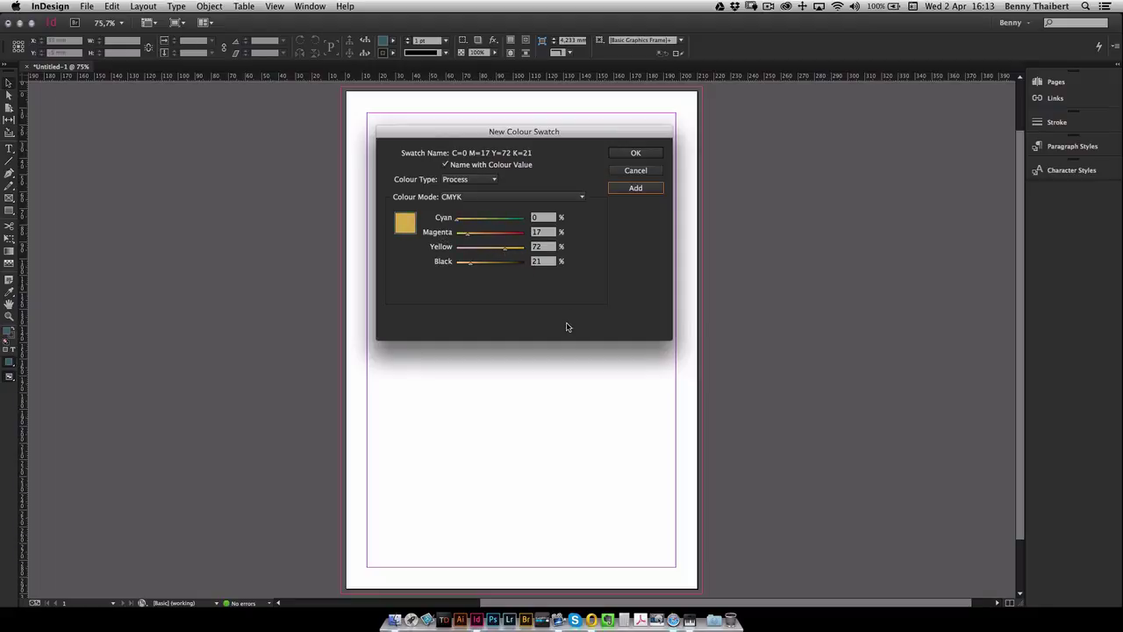
left_click(636, 155)
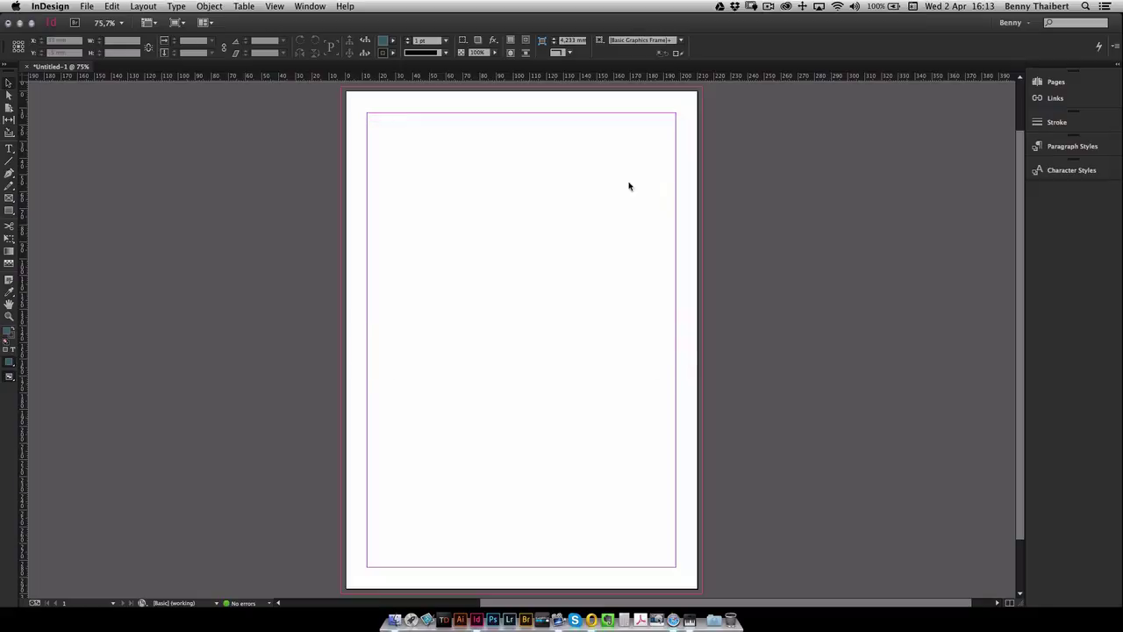
Review the newly added colours in the fill swatch list
left_click(394, 43)
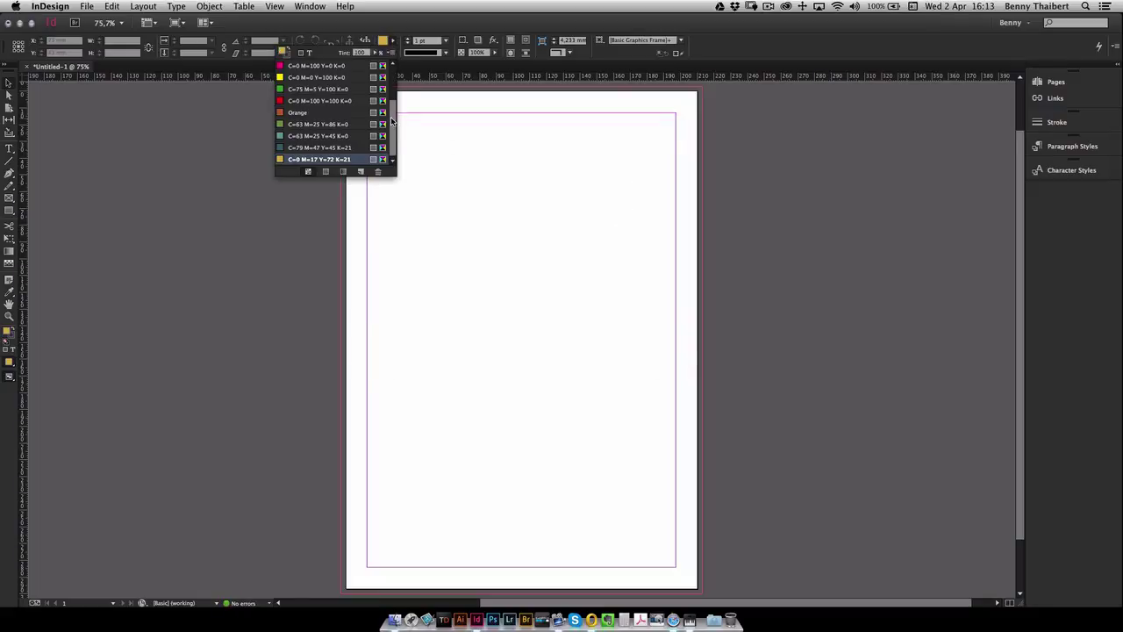
scroll(395, 123, "up", 3)
scroll(394, 123, "down", 3)
left_click(218, 144)
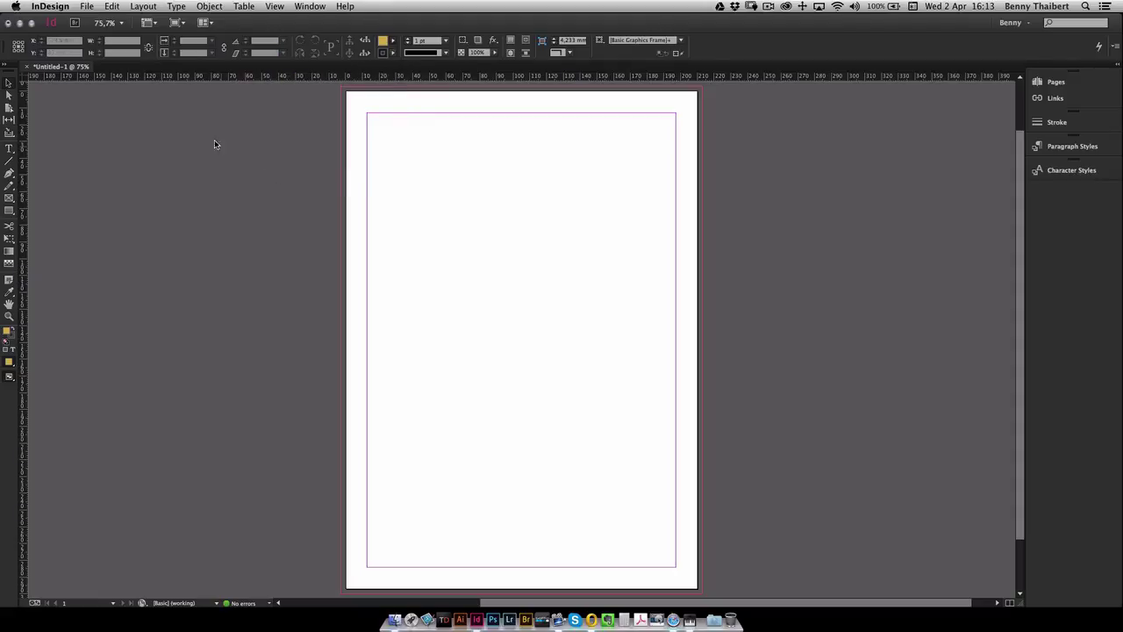
Create a second A4 print document with the default settings
left_click(86, 6)
mouse_move(104, 21)
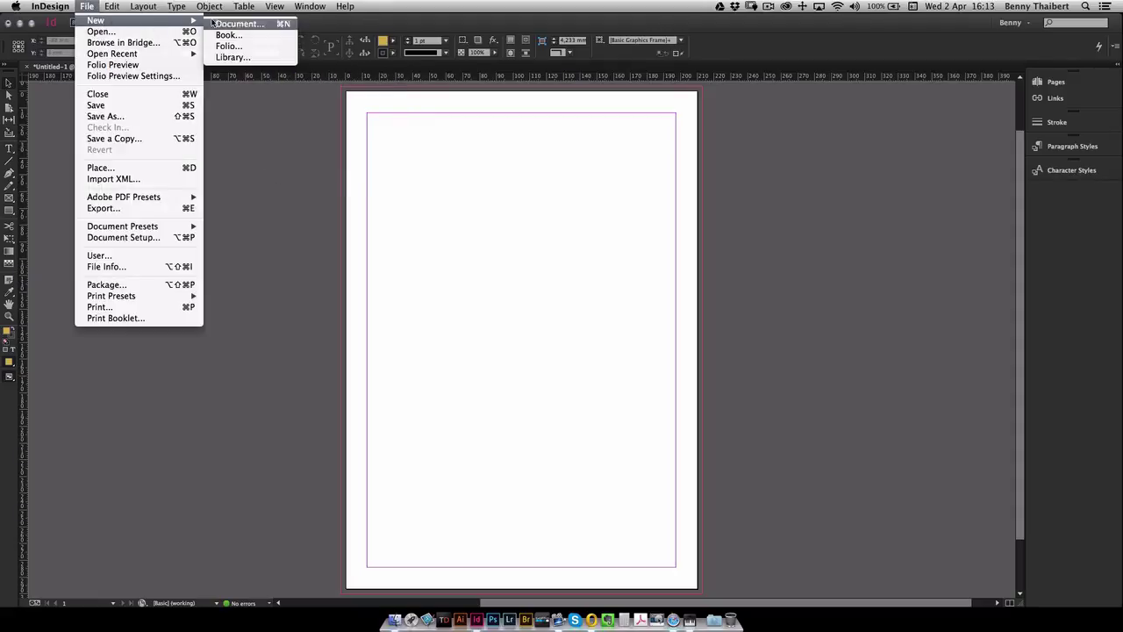
left_click(239, 24)
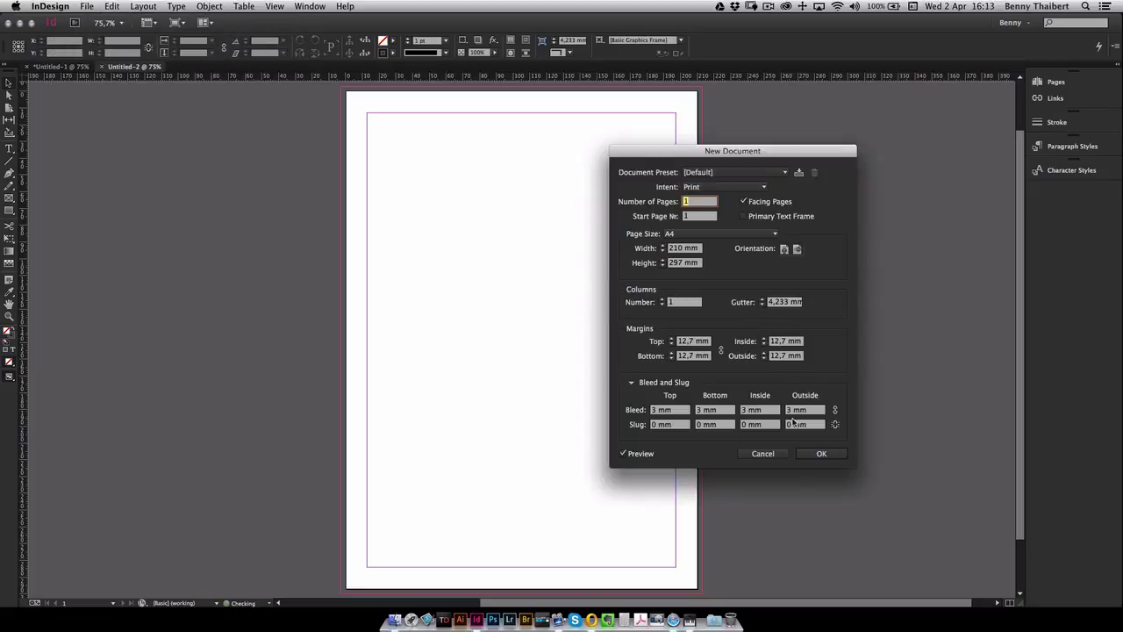
left_click(822, 454)
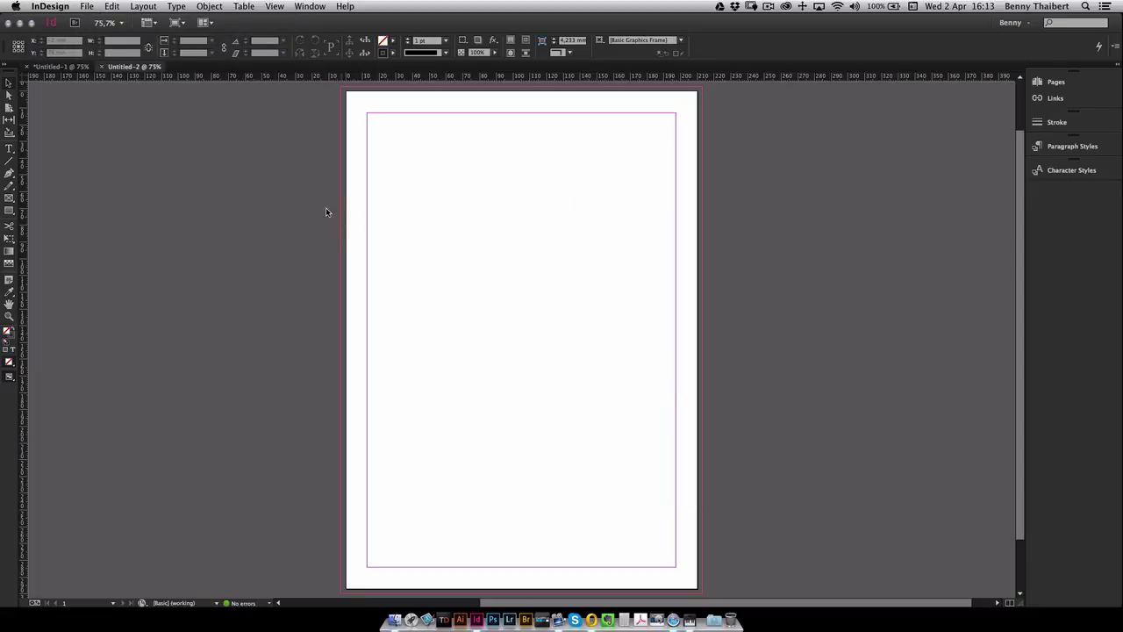
Examine the fill swatch list in the second document for the custom colours
left_click(62, 66)
left_click(112, 68)
left_click(393, 41)
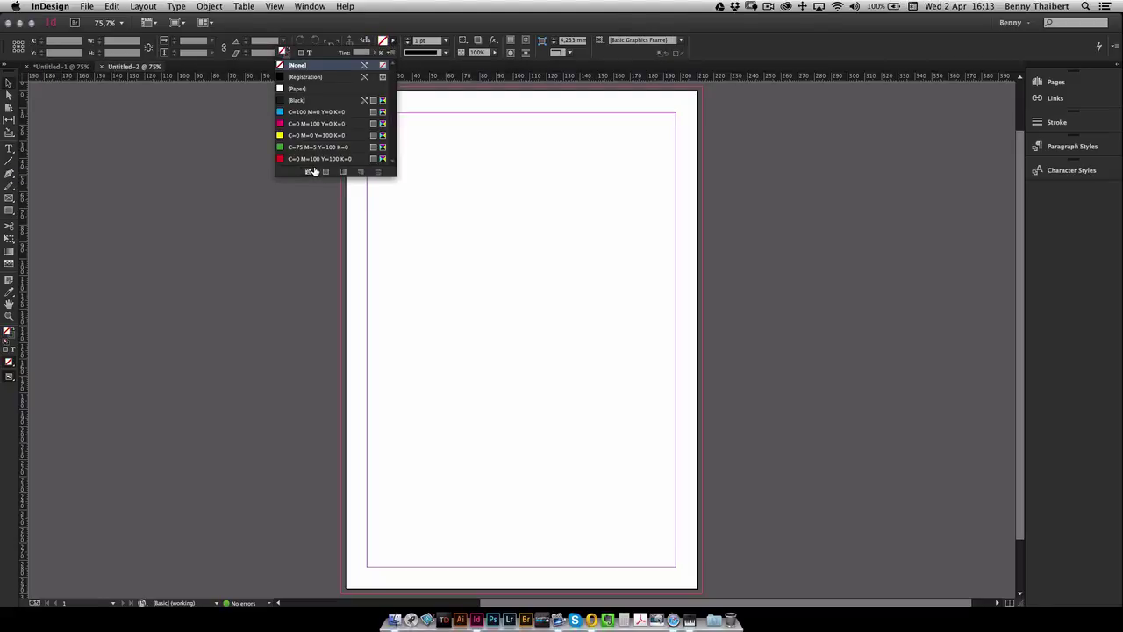
left_click(222, 145)
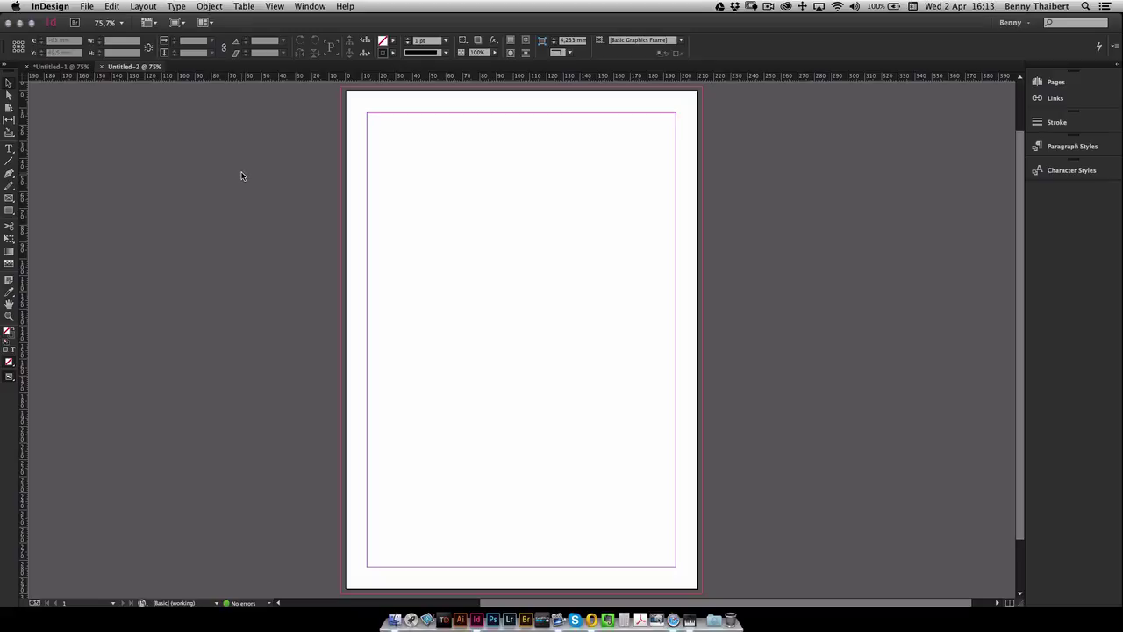
Compare the two open documents again and close the second one
left_click(53, 69)
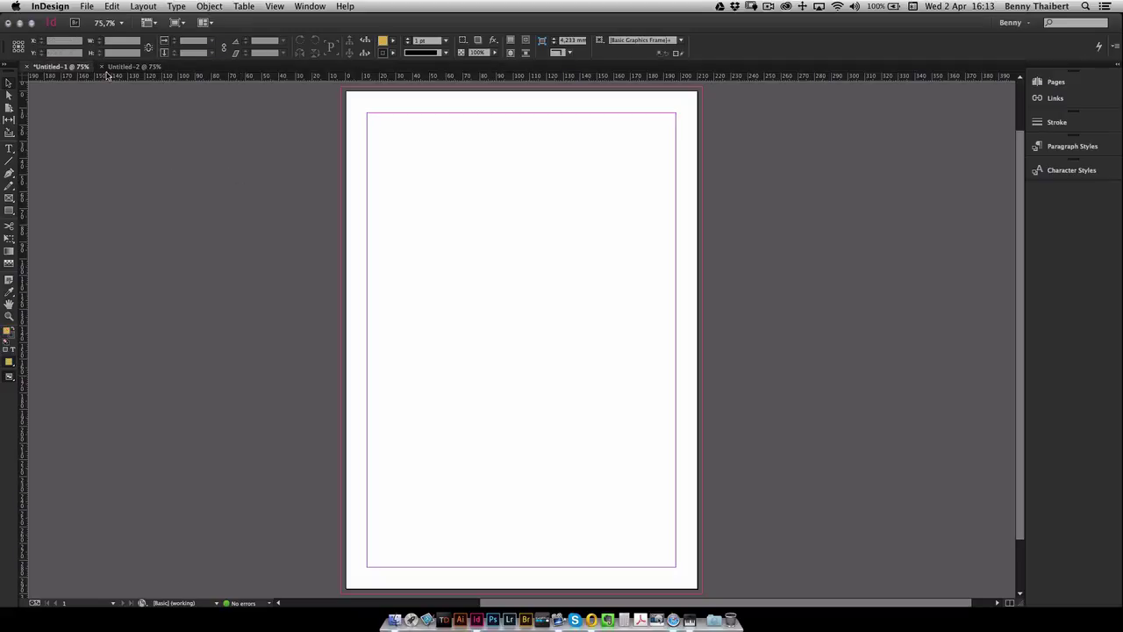
left_click(106, 70)
left_click(102, 70)
Save the document with the custom colours as "color" in the Udemy-Menu folder and close it
left_click(87, 7)
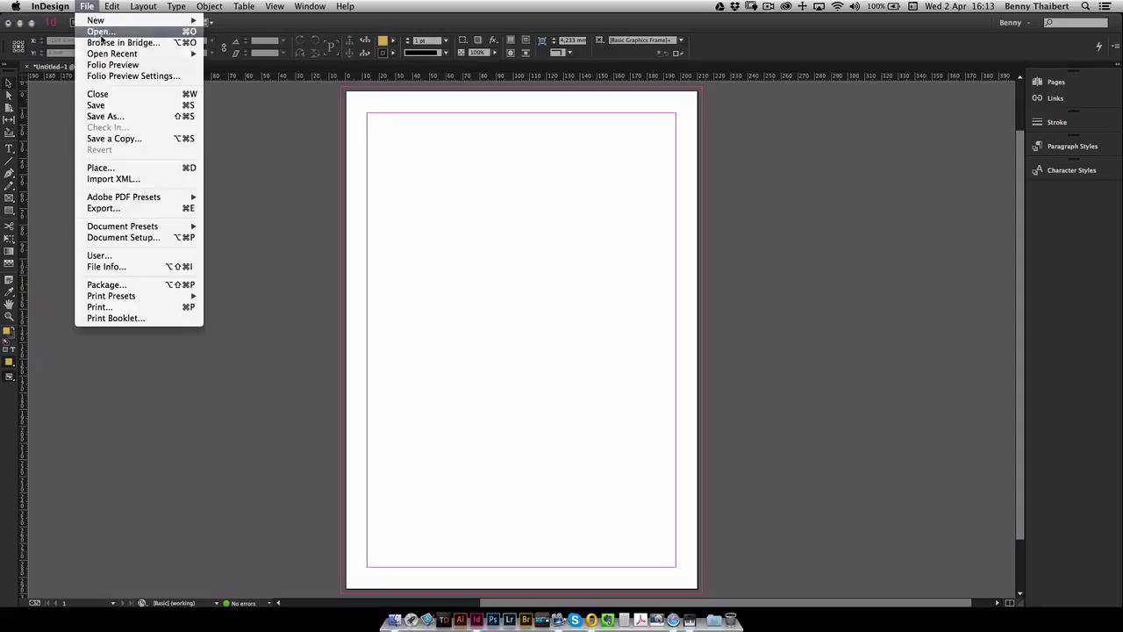
left_click(118, 106)
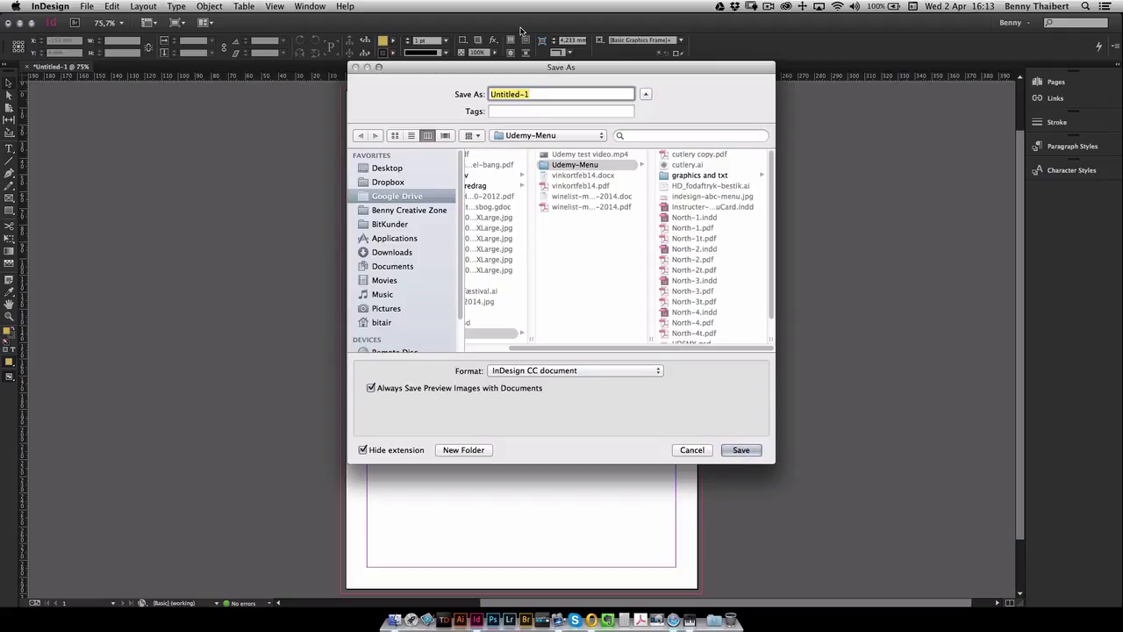
type("color")
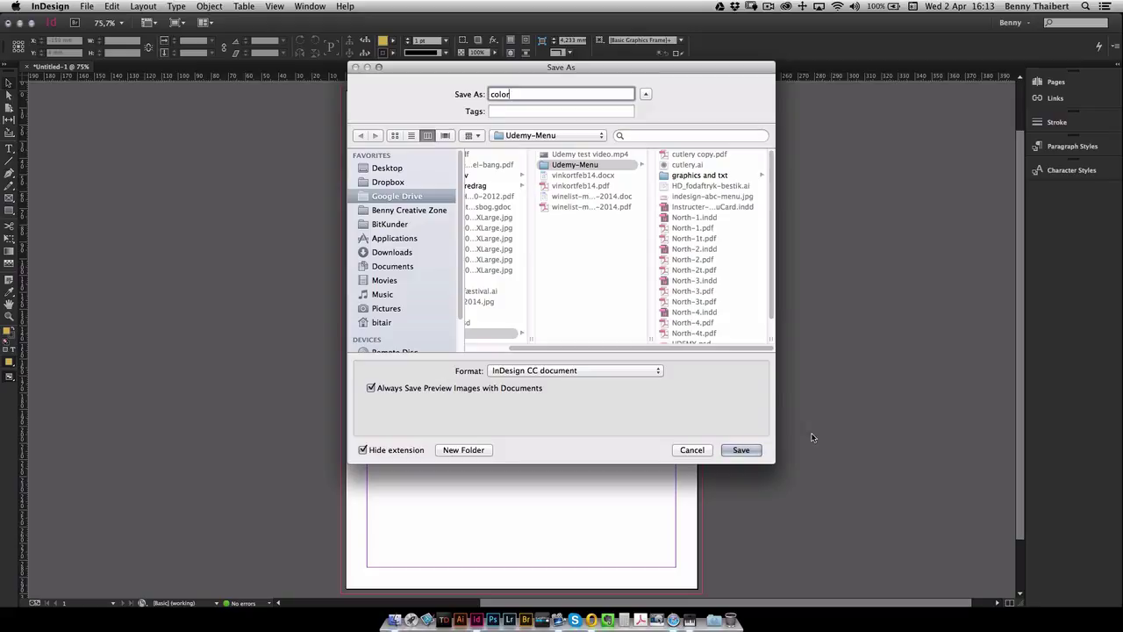
left_click(741, 450)
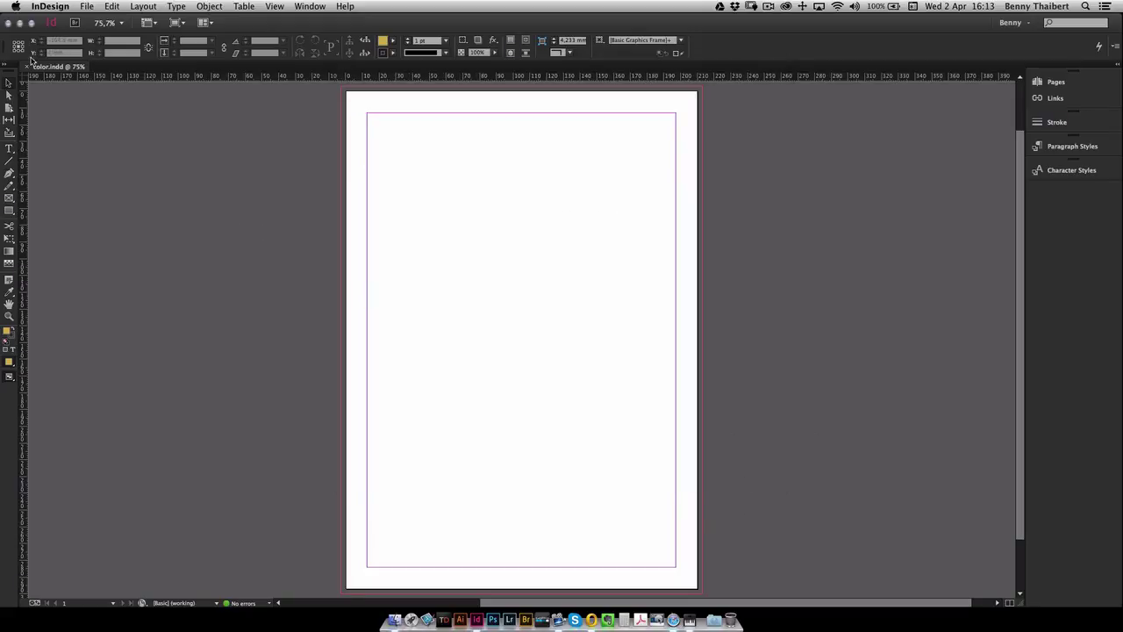
left_click(28, 67)
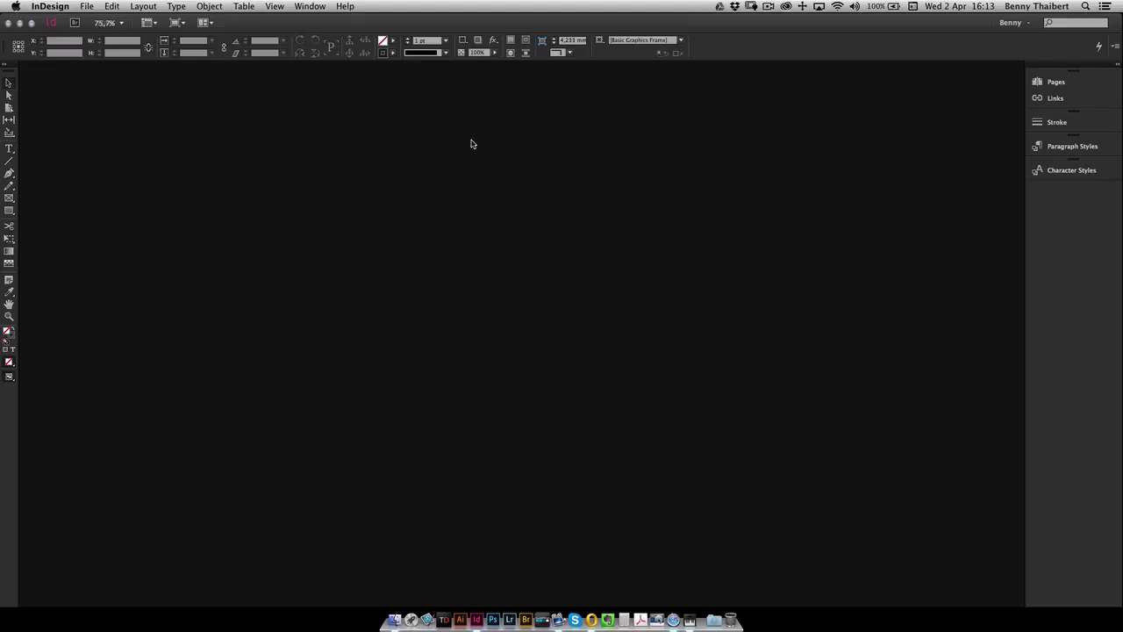
With no document open, create a process CMYK swatch of C=100 M=20 Y=50 K=0, named with the author's first name
left_click(395, 44)
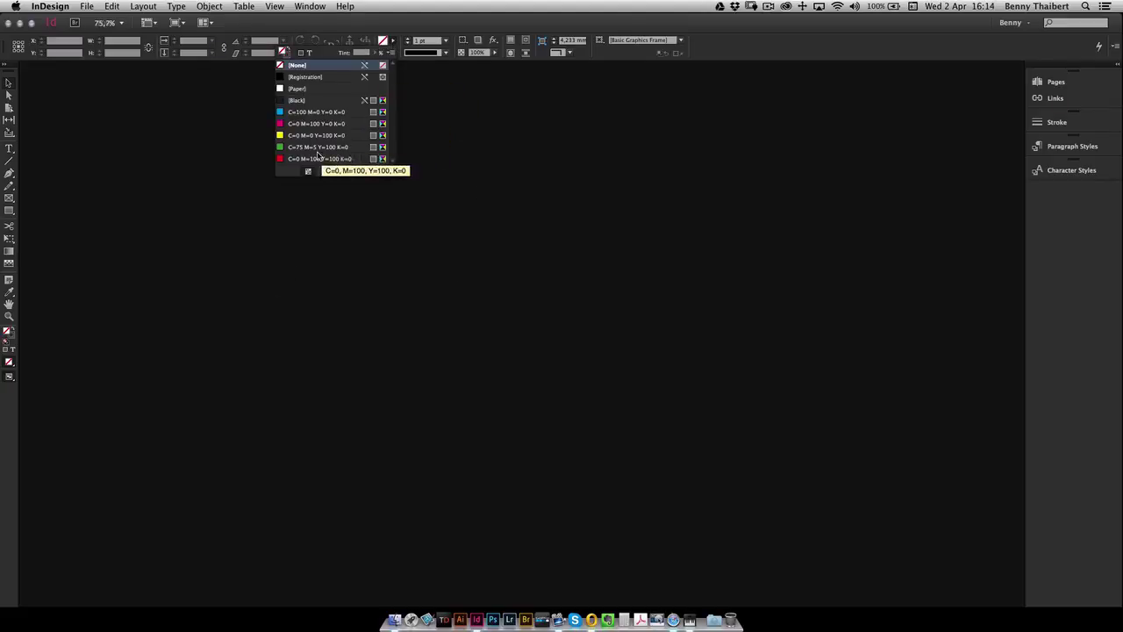
left_click(397, 54)
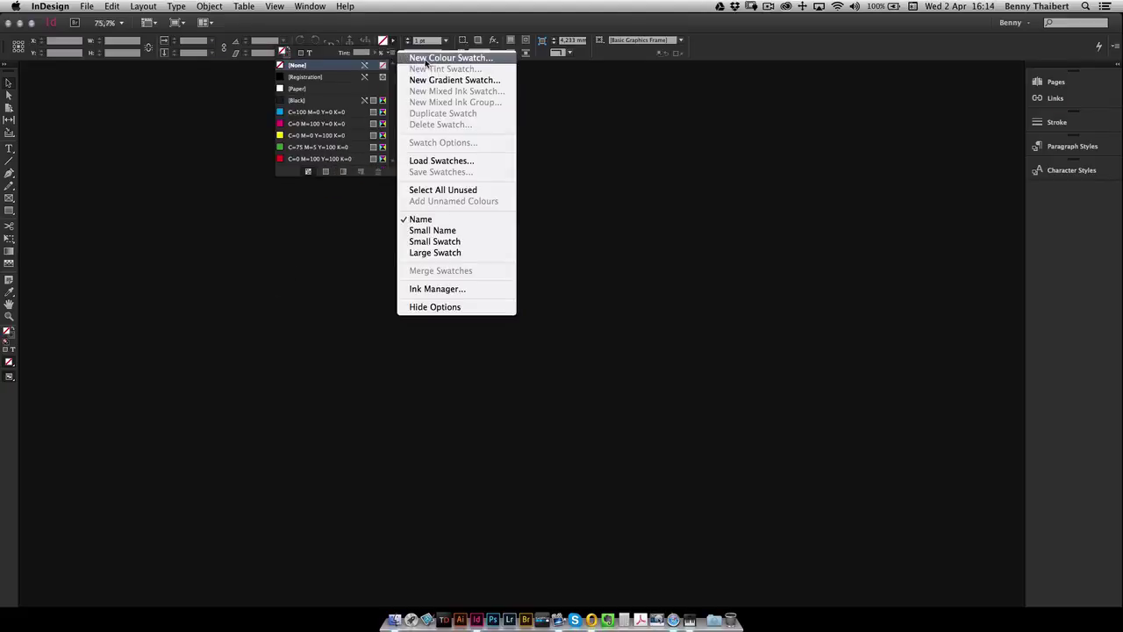
left_click(425, 59)
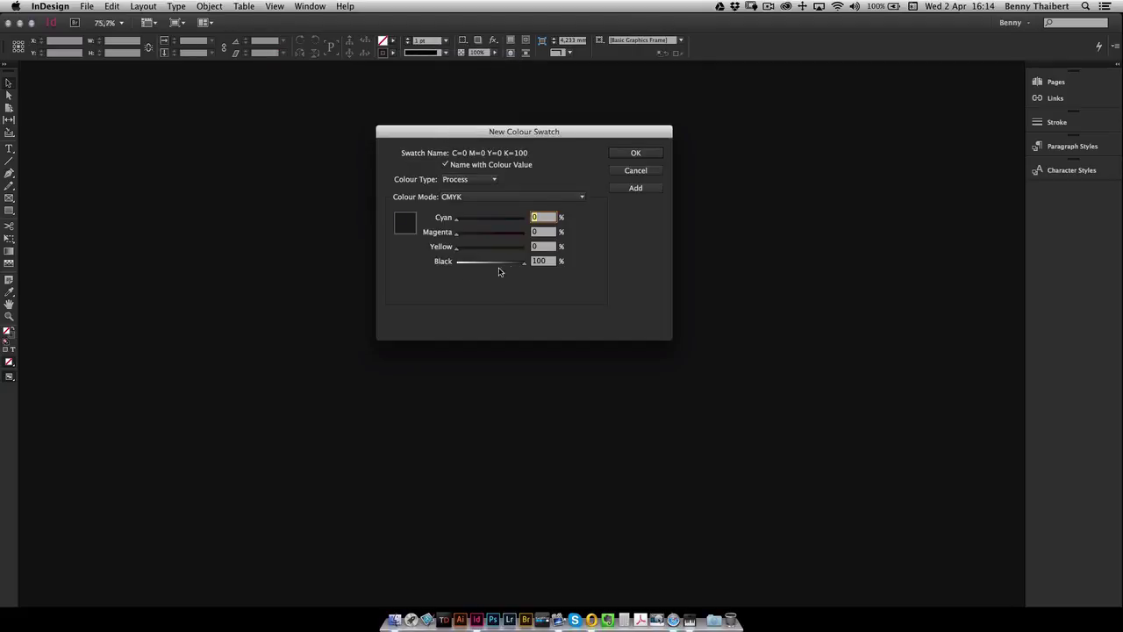
left_click_drag(507, 266, 490, 251)
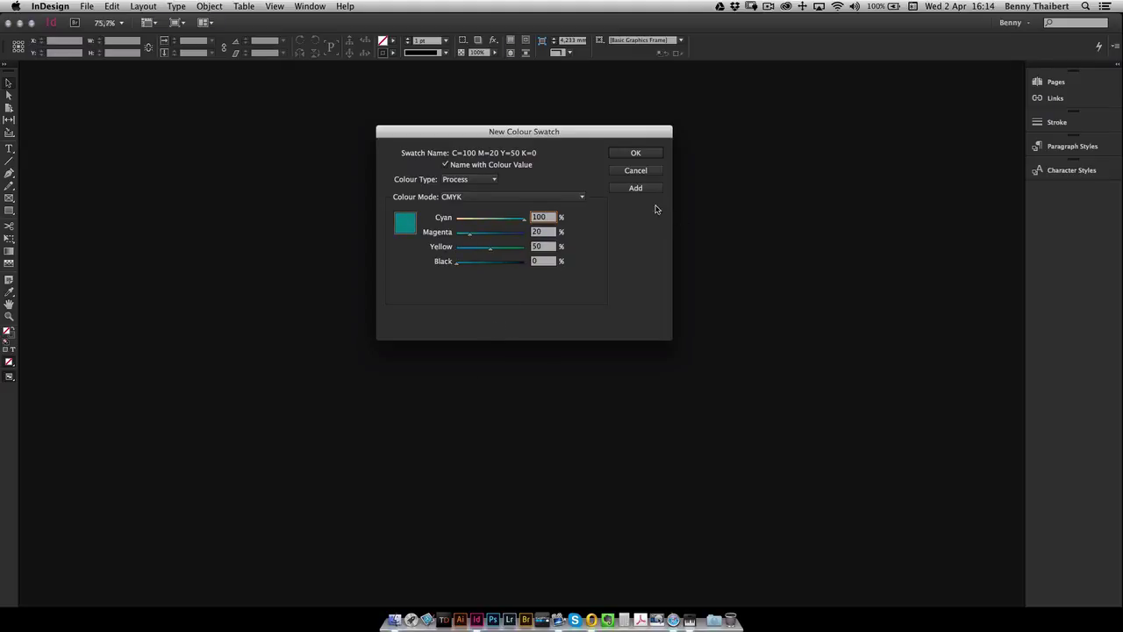
left_click(456, 168)
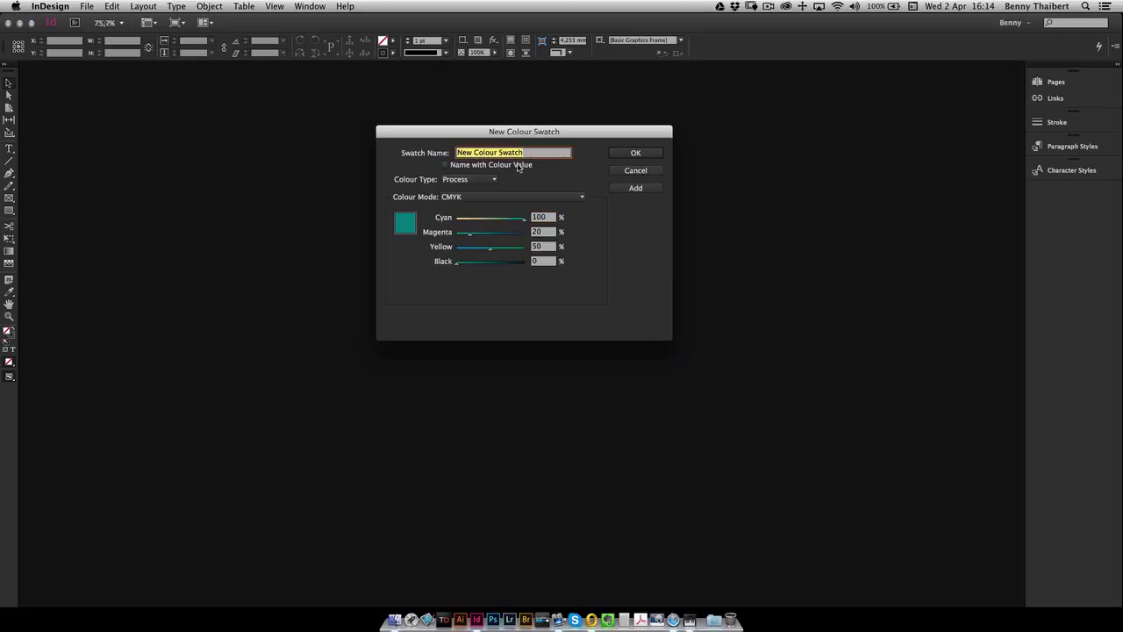
type("benny")
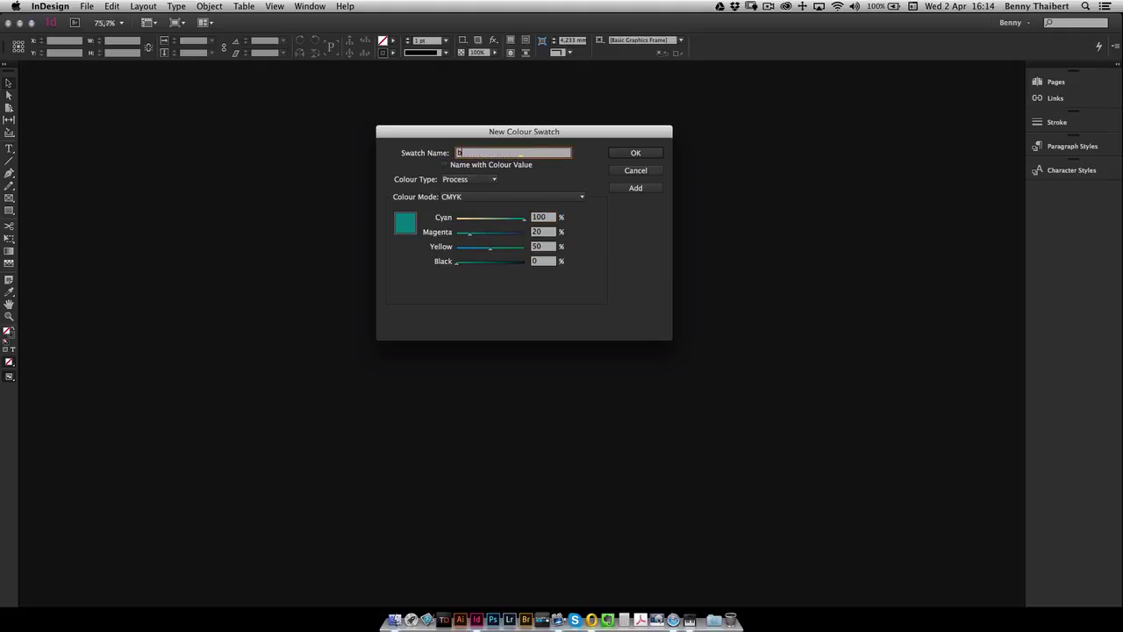
left_click(636, 153)
Check the default fill swatch list for the new teal colour
left_click(393, 42)
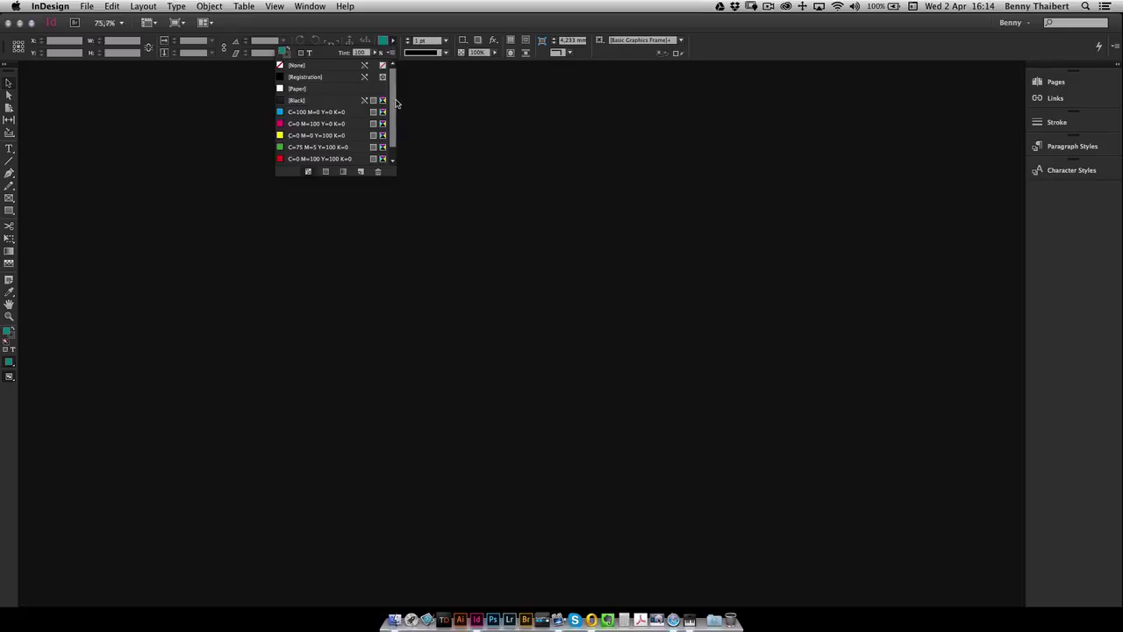
scroll(392, 99, "down", 1)
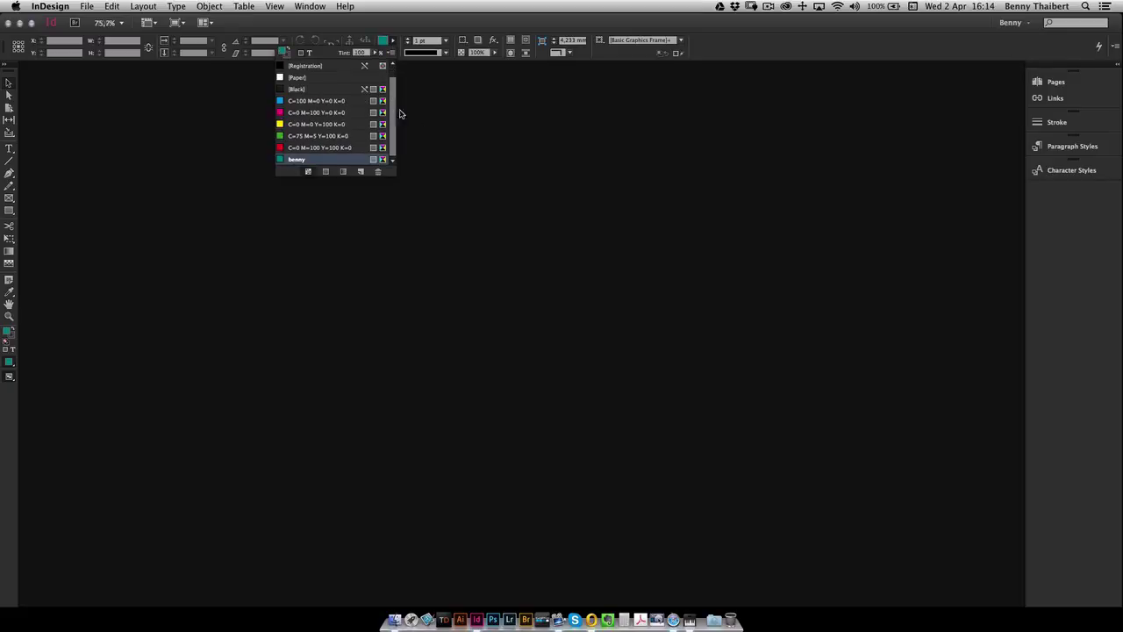
left_click(428, 150)
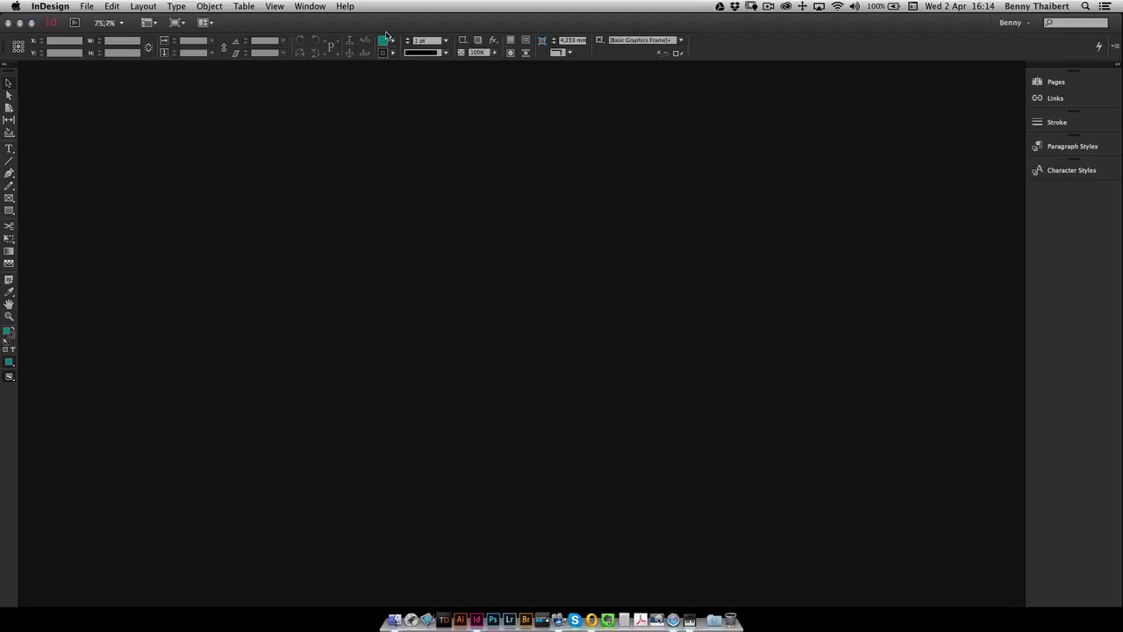
Create a new A4 print document with the default settings and check its fill swatches for the teal colour
key("super+n")
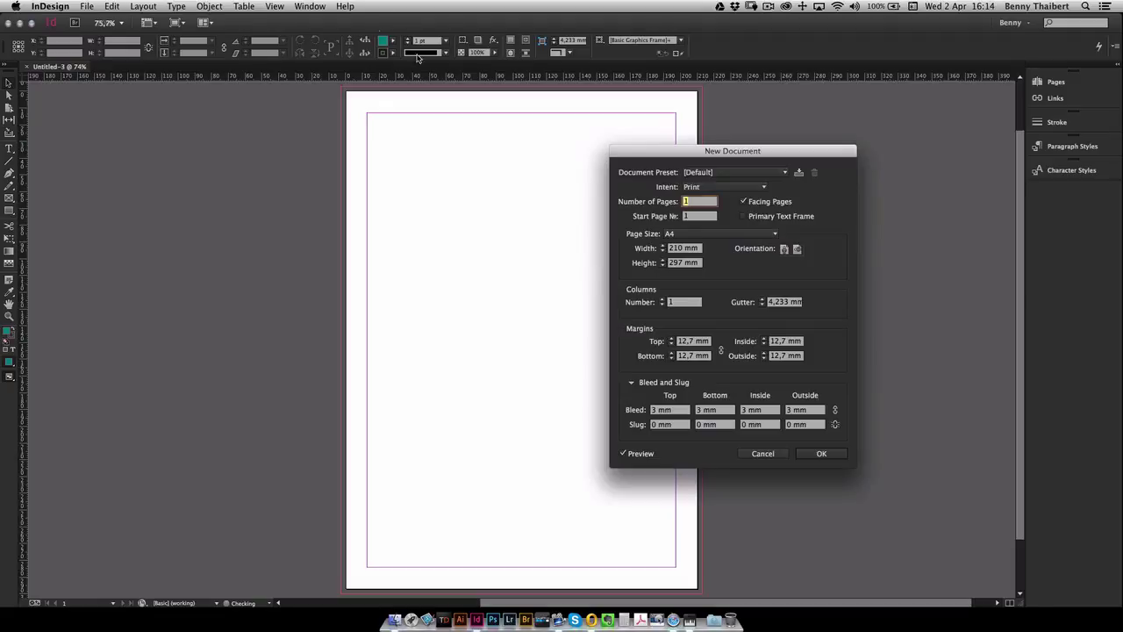
left_click(811, 460)
left_click(392, 40)
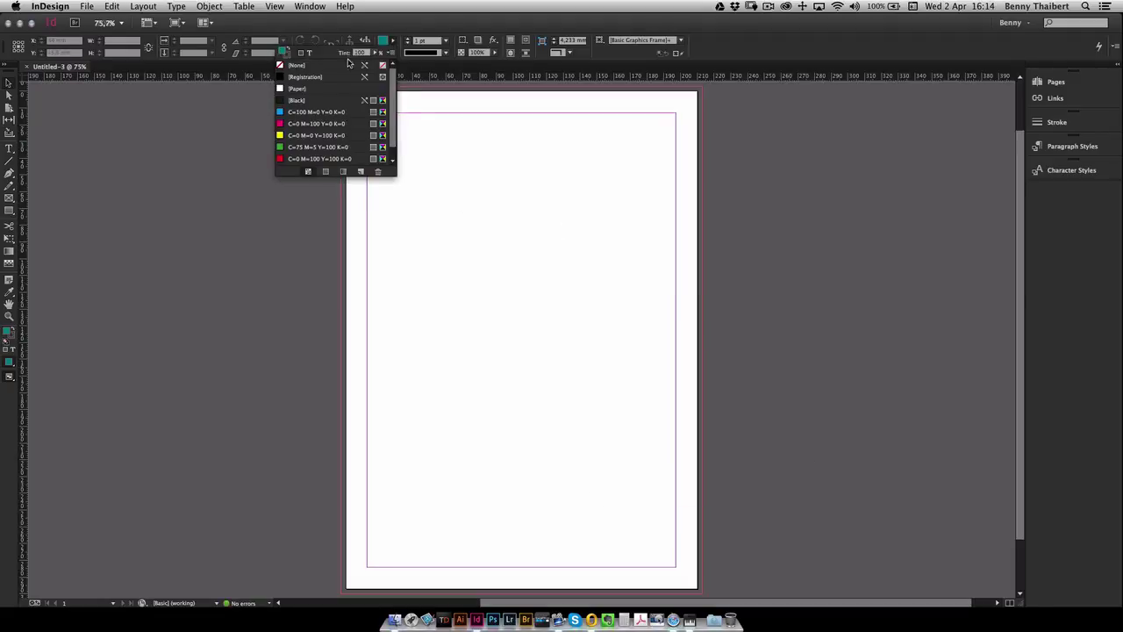
left_click_drag(393, 102, 393, 115)
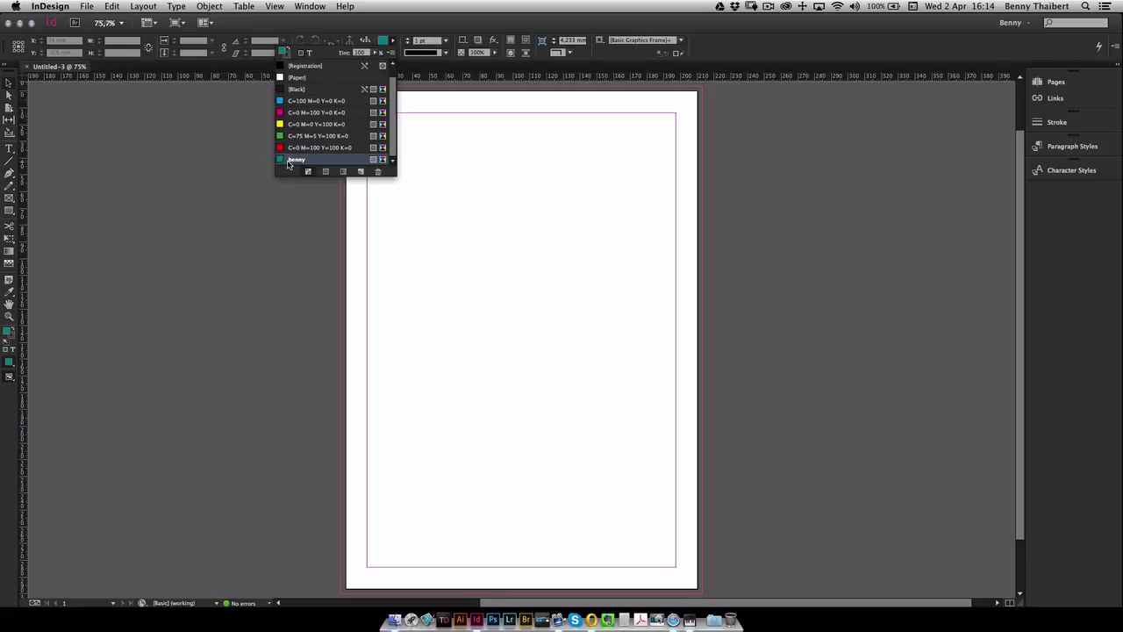
left_click(235, 159)
Reopen the recent file color.indd and look through its fill swatch list
left_click(86, 6)
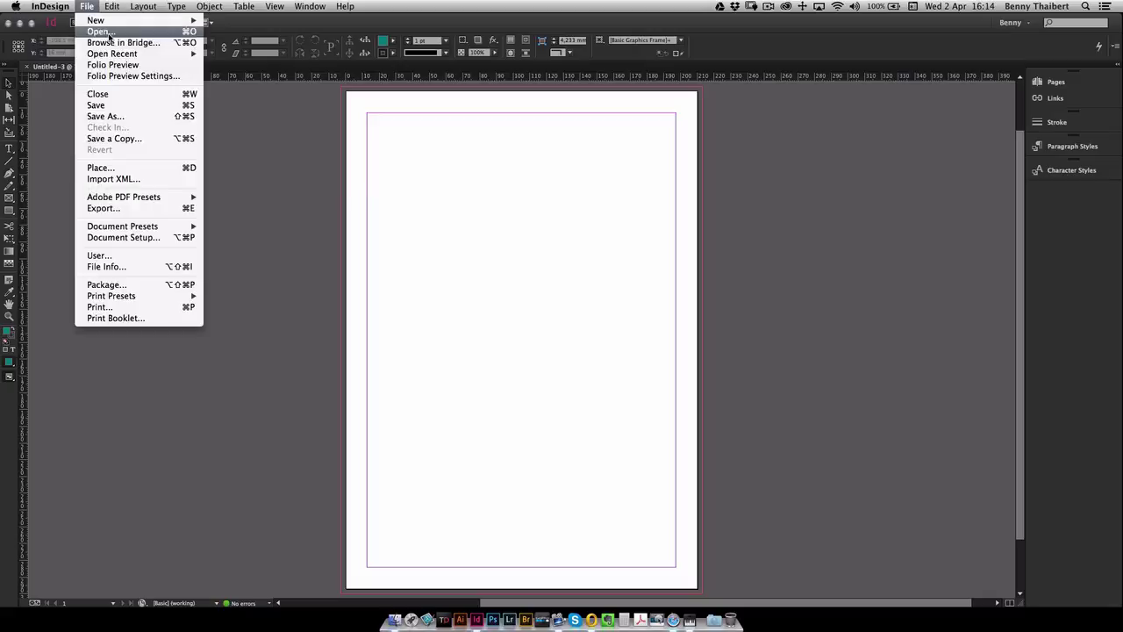
mouse_move(136, 55)
left_click(230, 54)
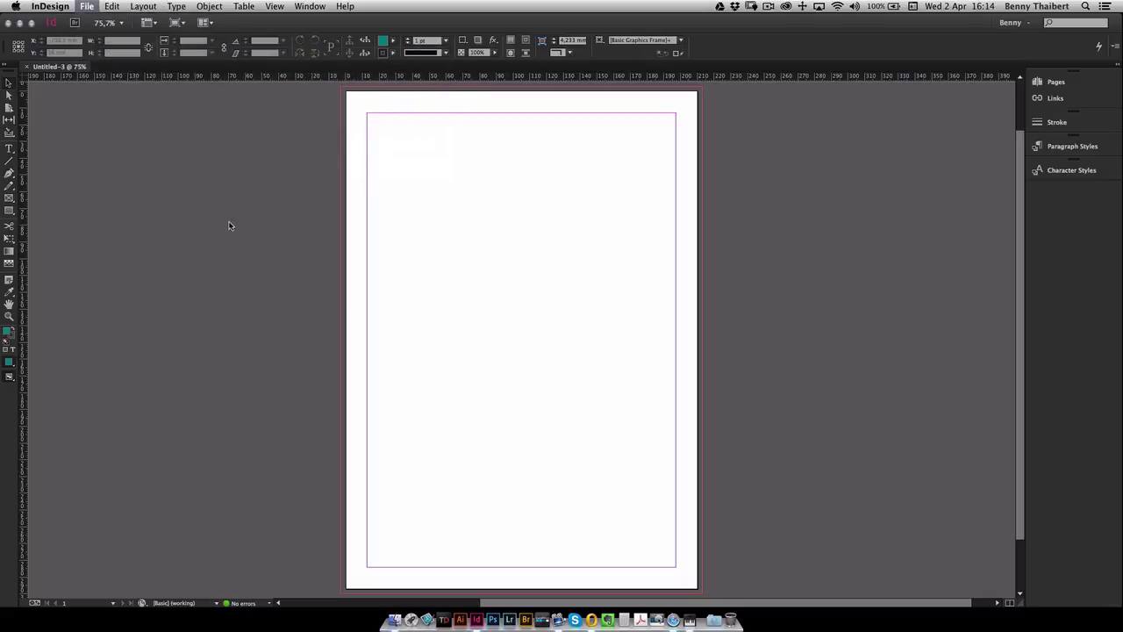
left_click(393, 41)
left_click_drag(398, 88, 393, 190)
left_click_drag(394, 131, 394, 67)
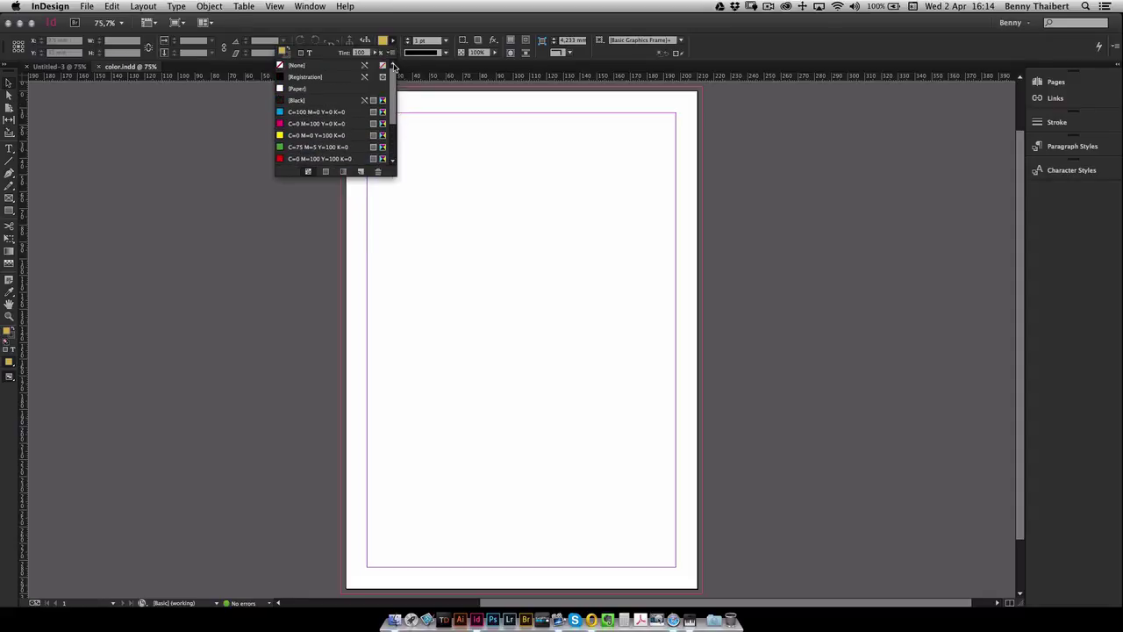
left_click(441, 114)
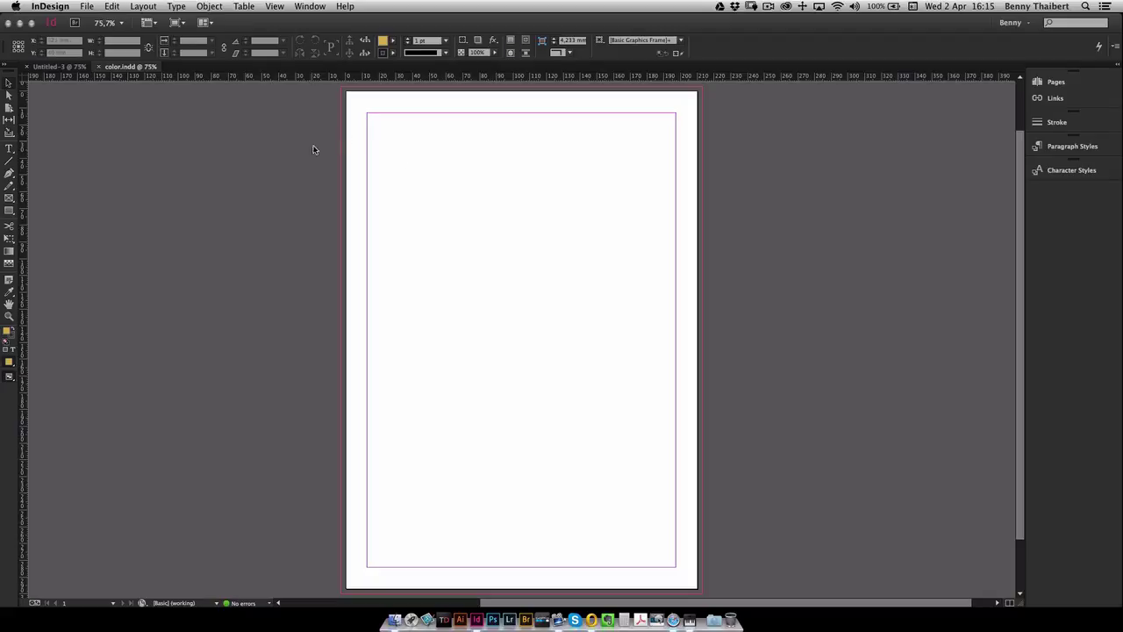
Switch between the untitled document and color.indd, and examine the custom colours in color.indd
left_click(55, 67)
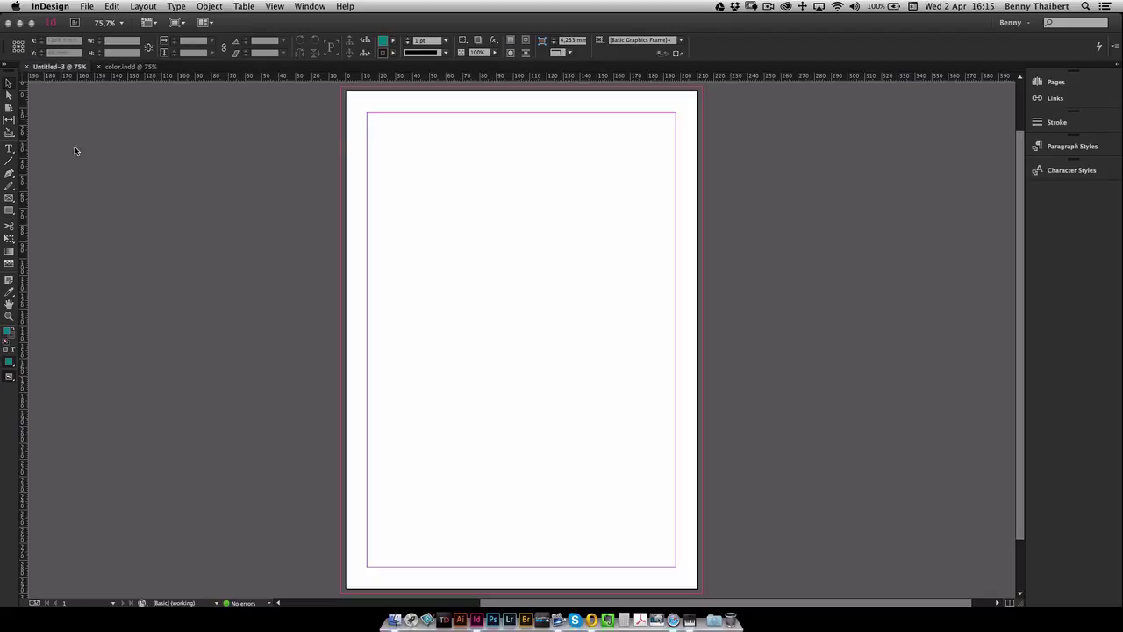
left_click(128, 67)
left_click(393, 40)
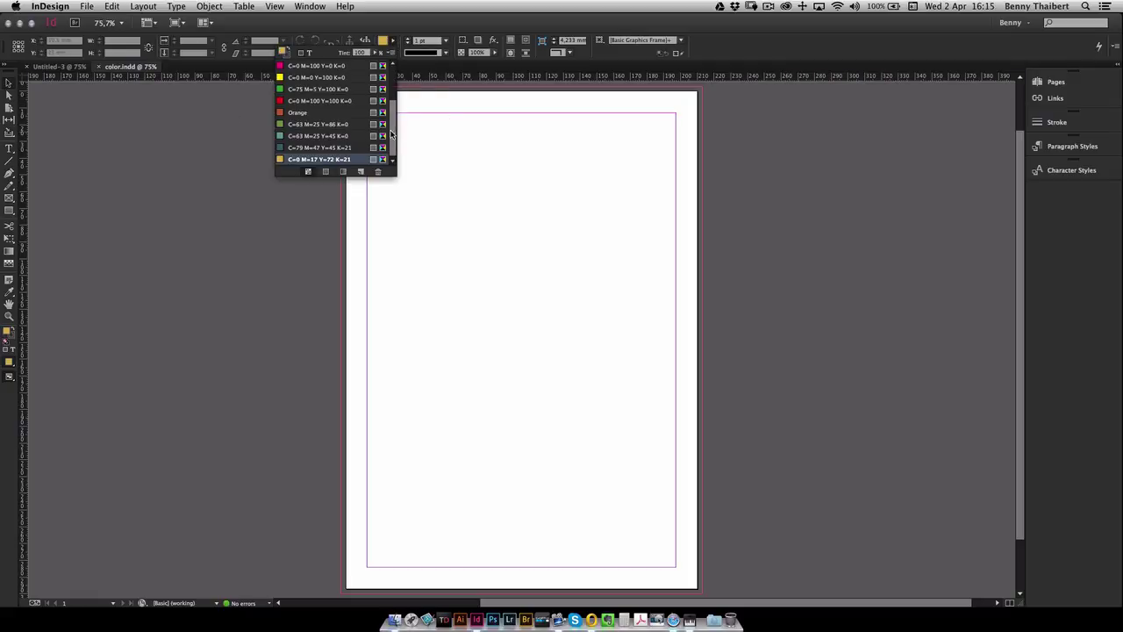
left_click_drag(392, 135, 385, 162)
left_click(99, 140)
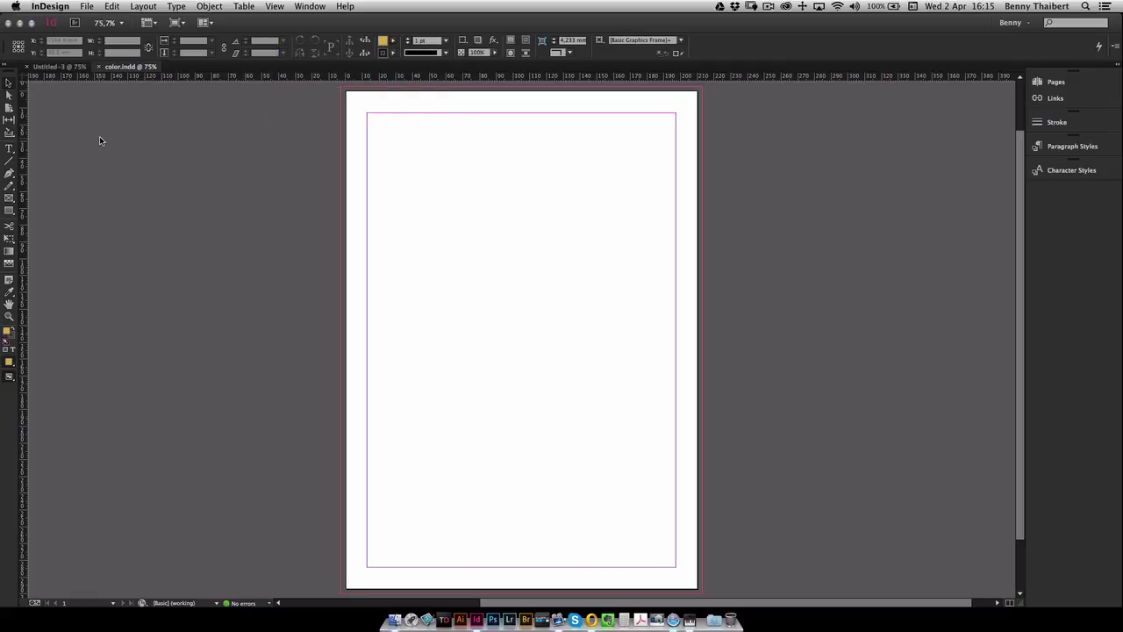
Load the swatches from color.indd into the untitled document
left_click(61, 67)
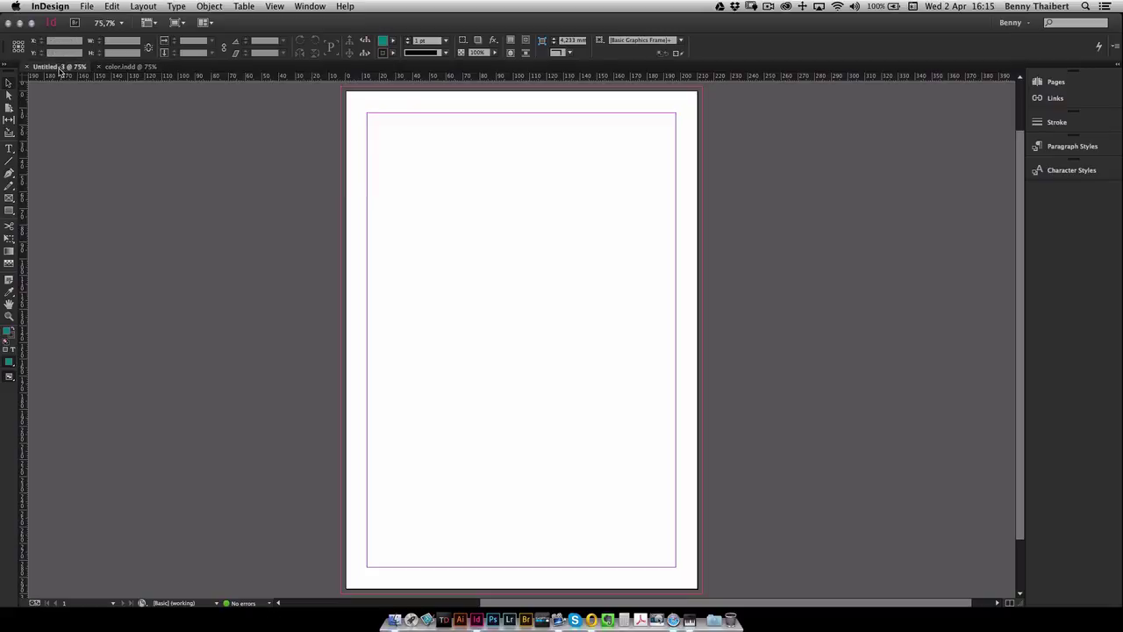
left_click(395, 41)
left_click(390, 54)
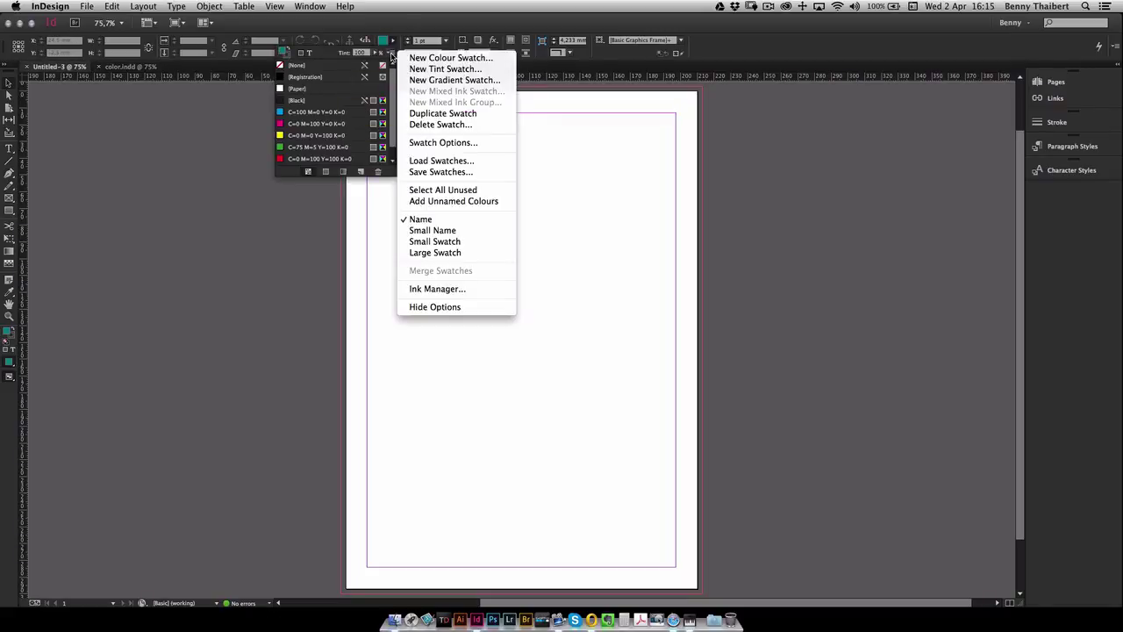
left_click(391, 54)
left_click(391, 55)
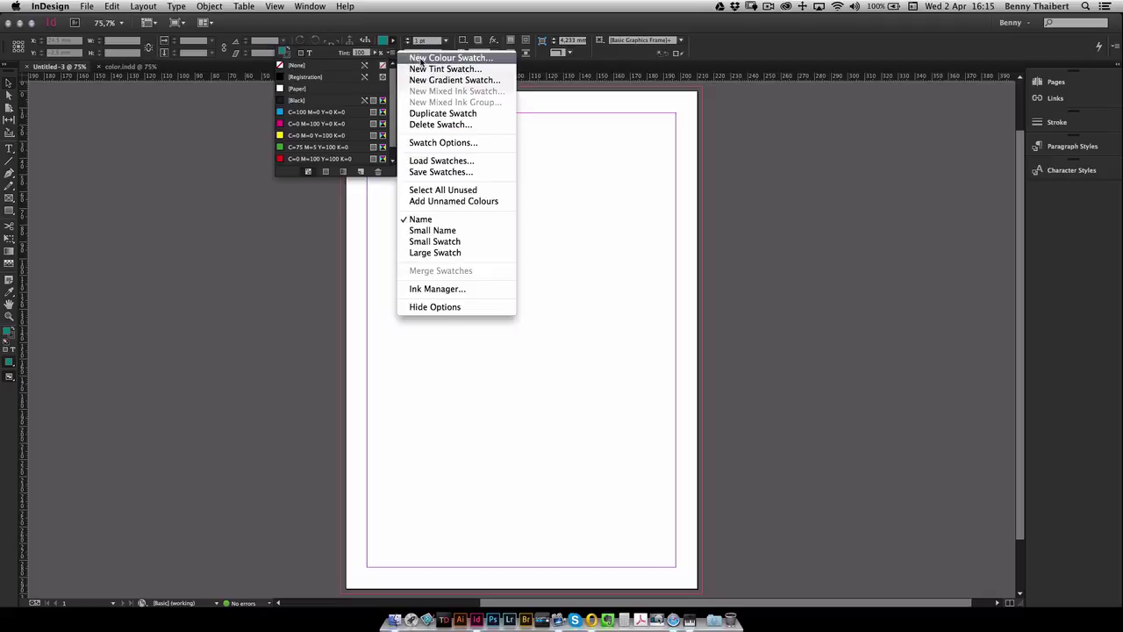
left_click(444, 162)
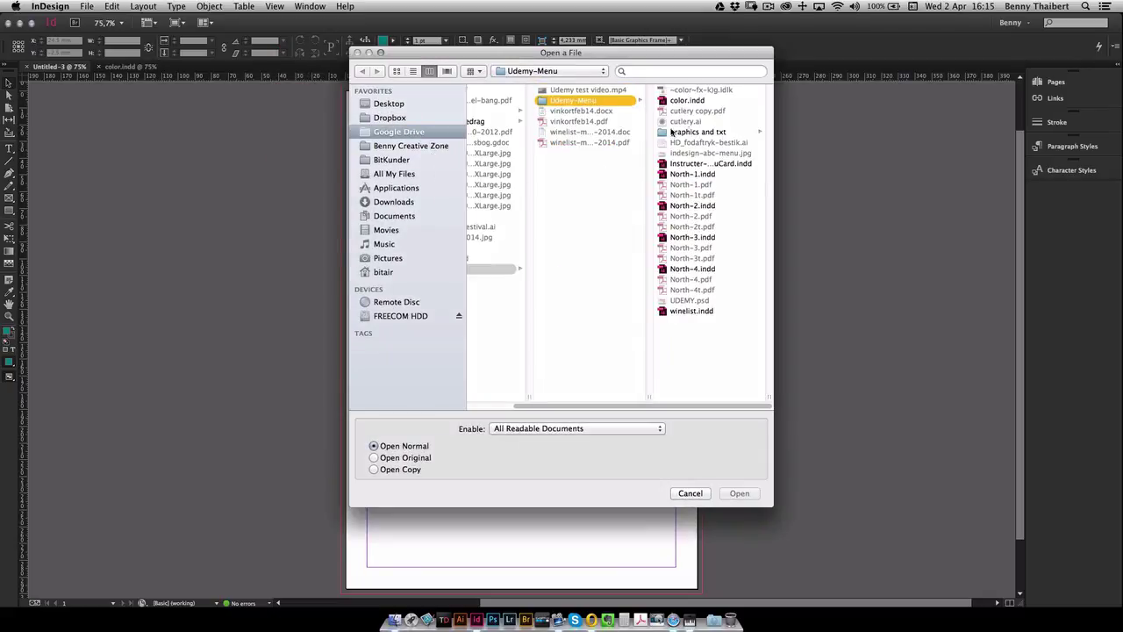
left_click(686, 100)
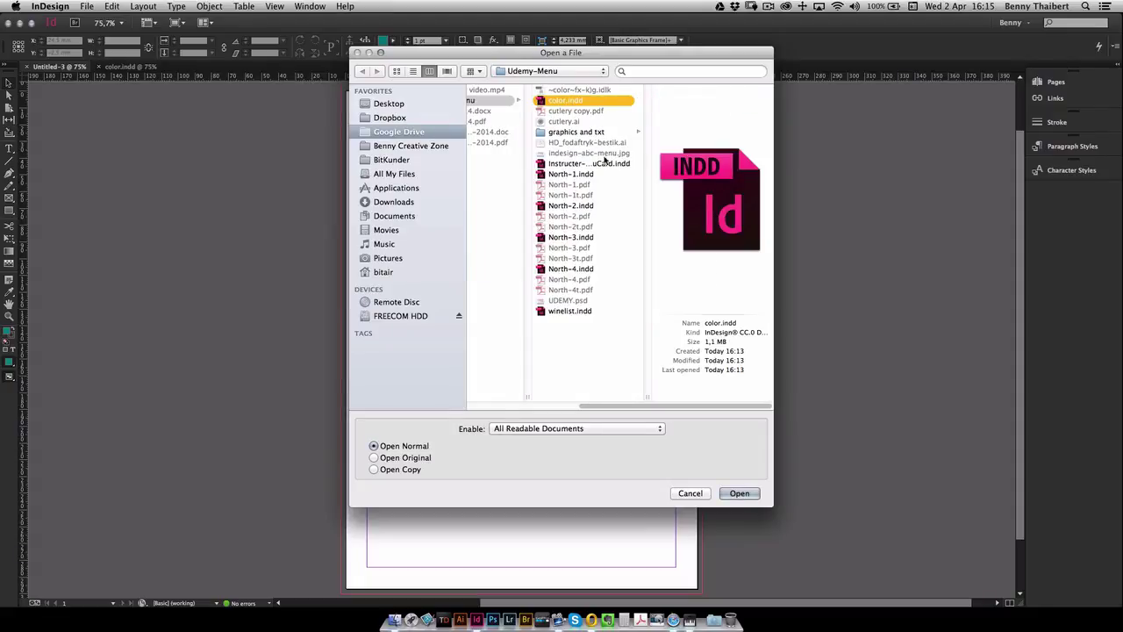
left_click(739, 493)
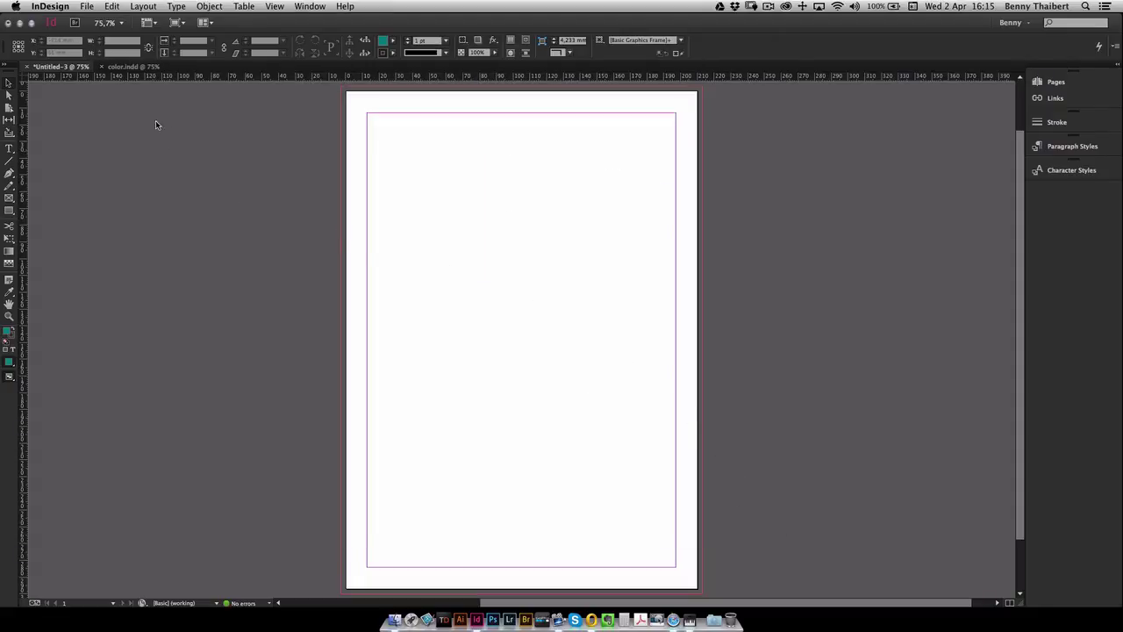
Review the loaded colours in the untitled document's fill swatch list
left_click(394, 41)
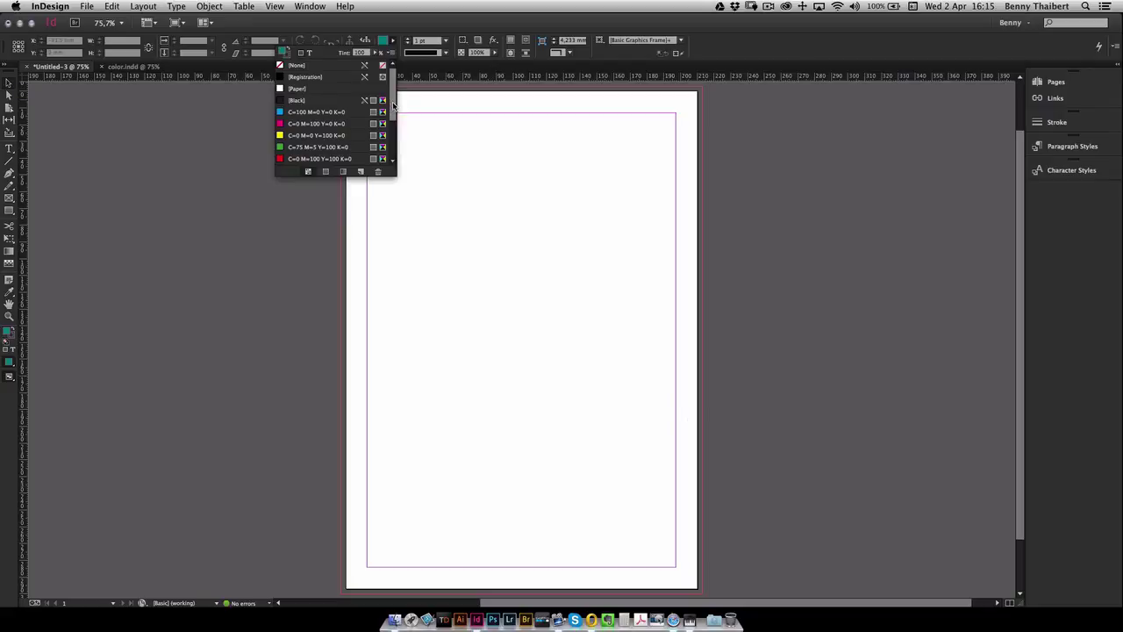
left_click_drag(394, 103, 396, 143)
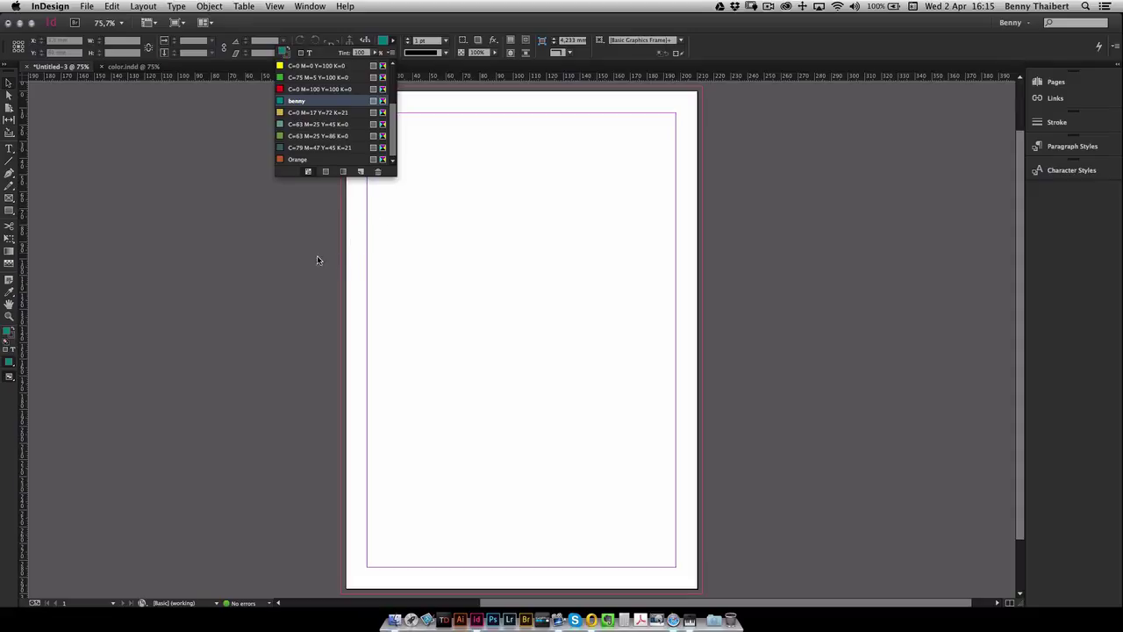
left_click(427, 208)
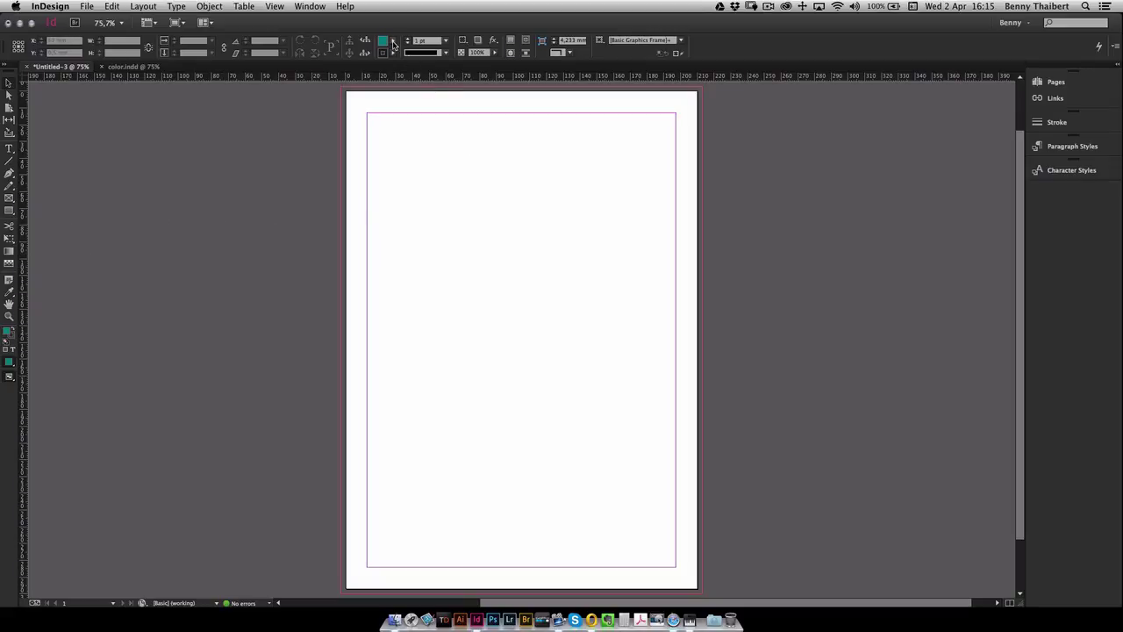
Show the Colour panel in the workspace
left_click(310, 7)
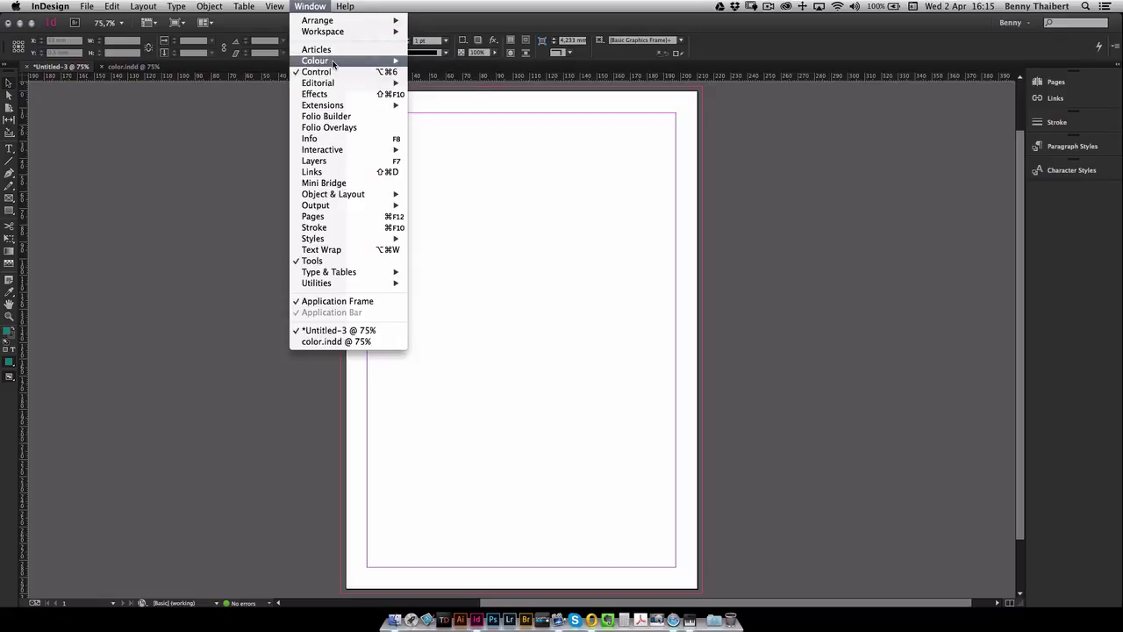
mouse_move(344, 63)
left_click(426, 62)
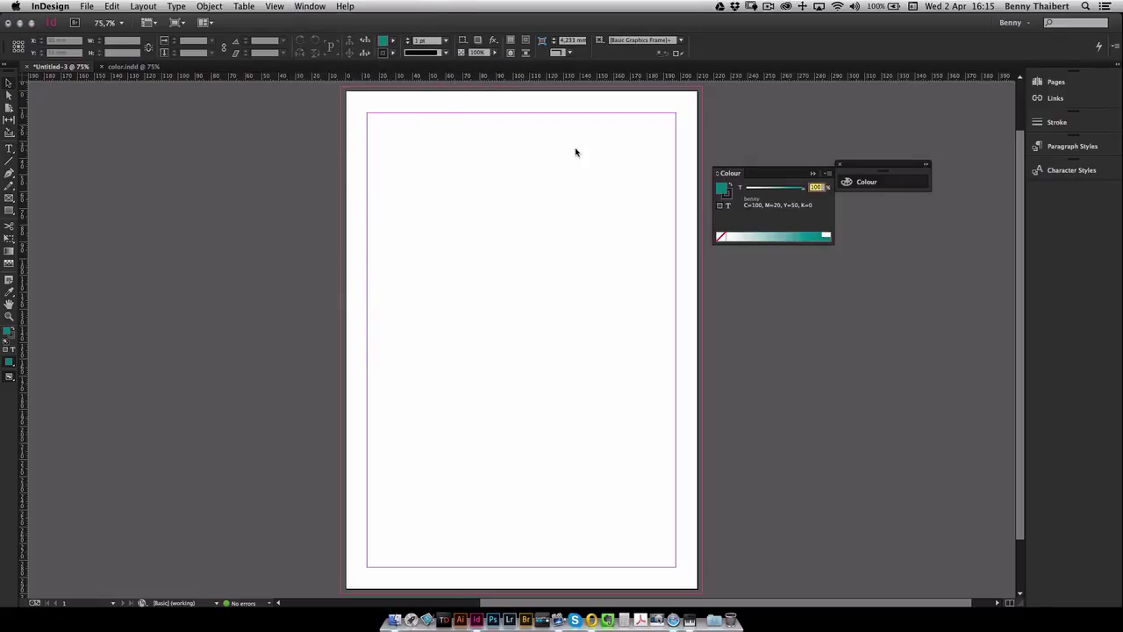
Close the Colour panel and draw five filled rectangles, about 37 to 66 mm wide, across the upper and middle page
left_click(841, 165)
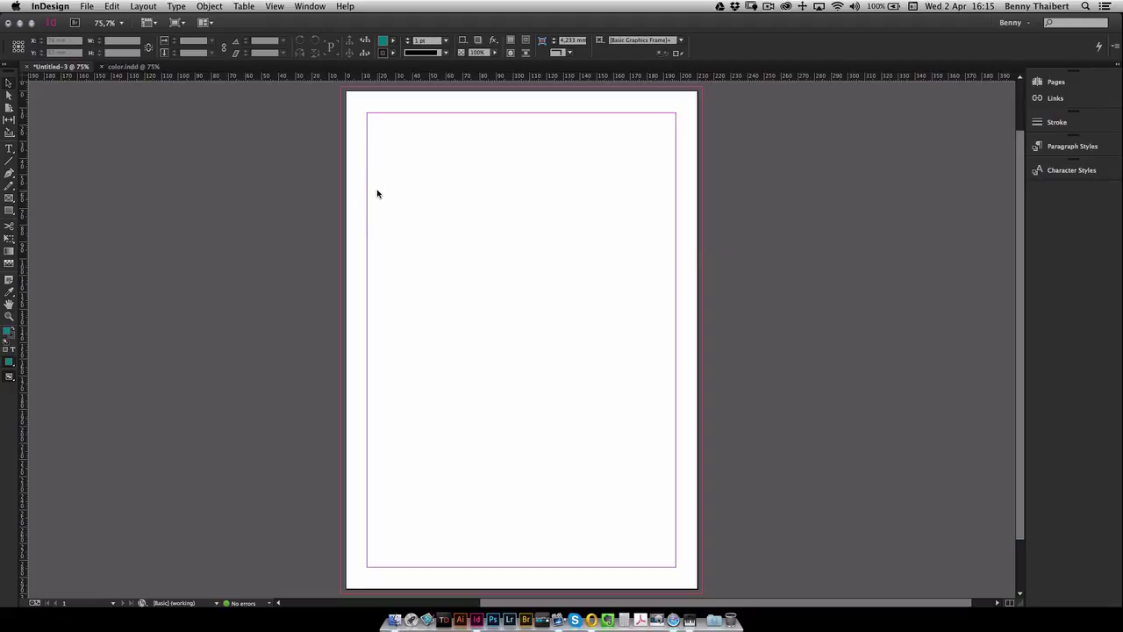
left_click(9, 211)
left_click_drag(387, 126, 477, 234)
left_click_drag(510, 122, 600, 242)
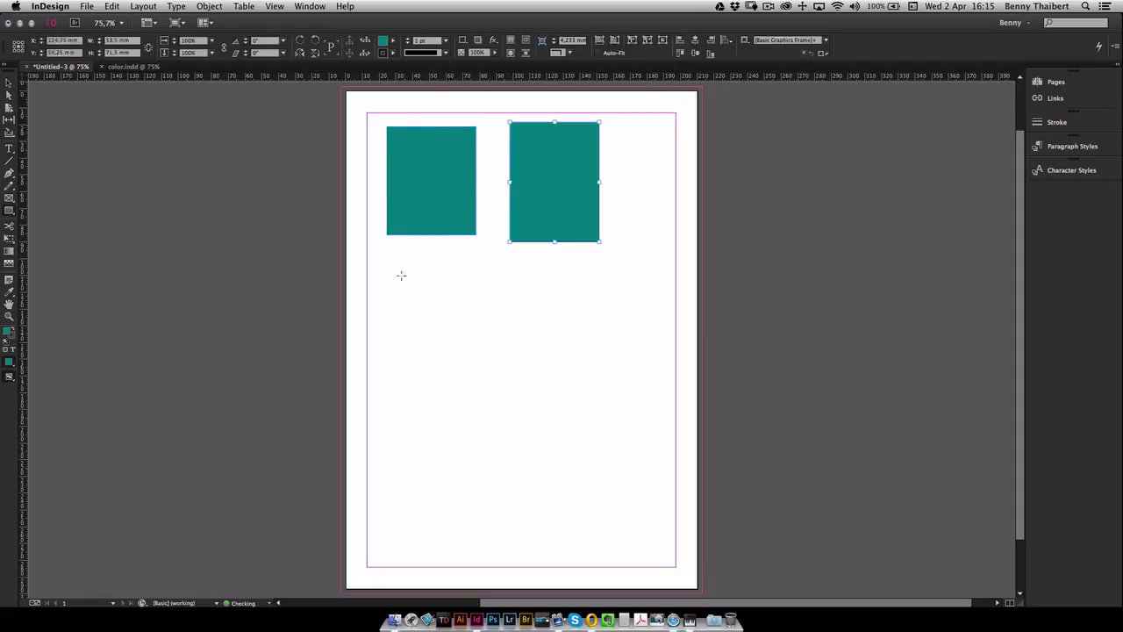
left_click_drag(401, 279, 509, 387)
left_click_drag(534, 281, 639, 387)
left_click_drag(623, 164, 684, 260)
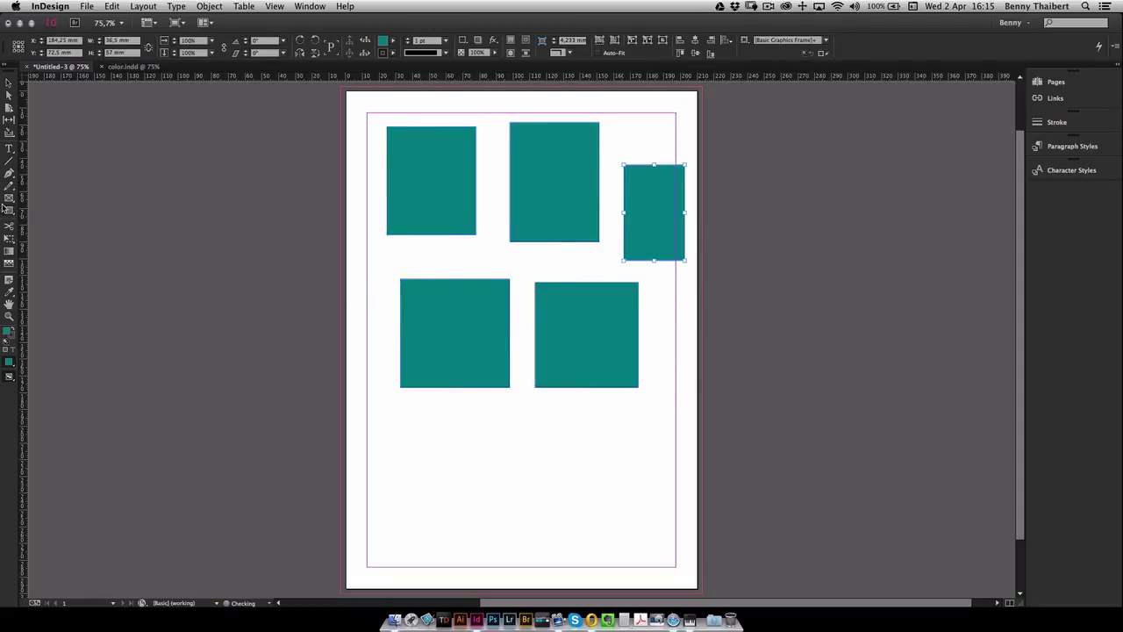
Draw three filled ellipses with the Ellipse tool: two in the lower page and one about 51 by 61.5 mm overlapping the right page edge
left_click_drag(8, 213, 35, 223)
left_click_drag(368, 411, 476, 507)
mouse_move(512, 428)
left_mouse_down()
mouse_move(633, 492)
mouse_move(638, 507)
left_mouse_up()
left_click_drag(631, 283, 717, 384)
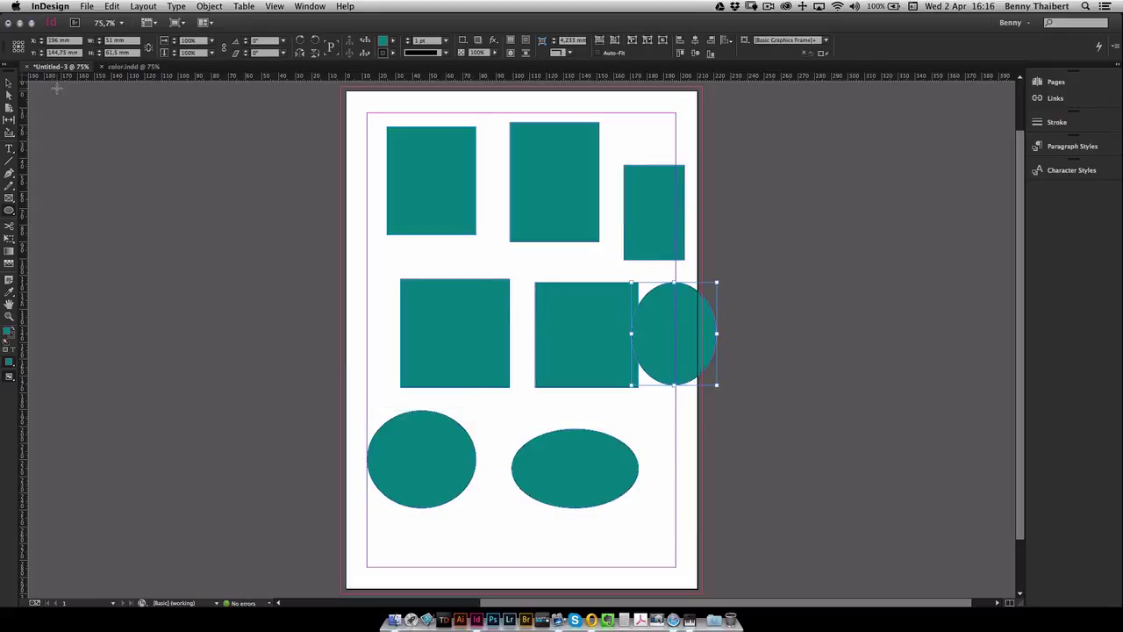
Reposition the five rectangles and the right-hand ellipse, bringing that ellipse fully onto the page
left_click(10, 83)
left_click_drag(425, 158, 388, 173)
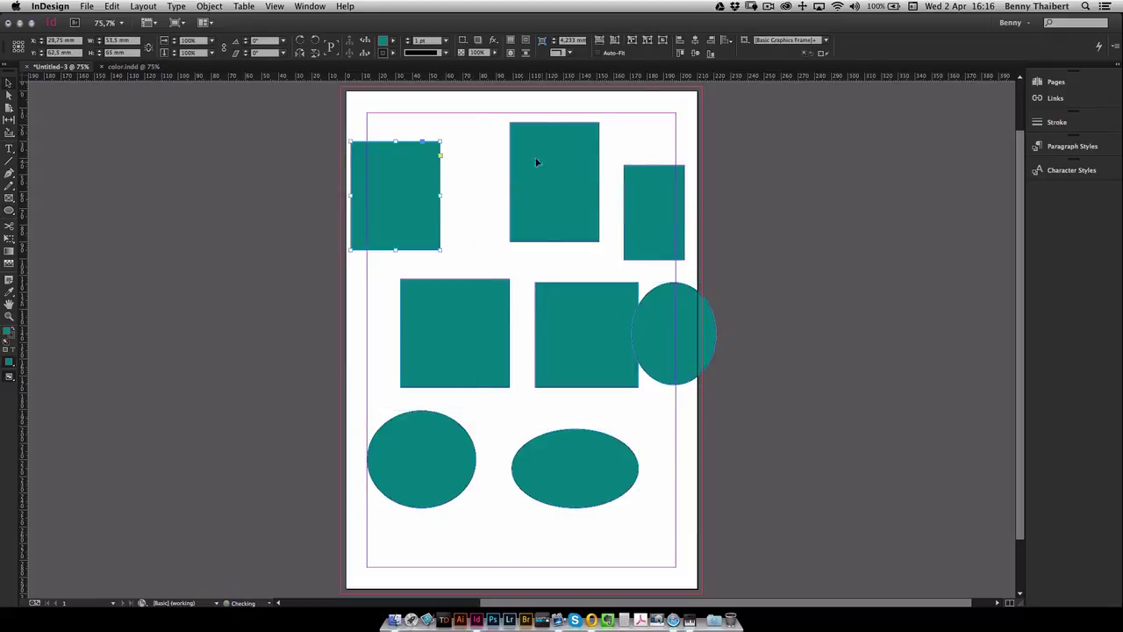
left_click_drag(534, 163, 522, 153)
left_click_drag(649, 185, 644, 159)
left_click_drag(547, 356, 532, 326)
left_click_drag(456, 333, 427, 329)
left_click_drag(658, 326, 623, 362)
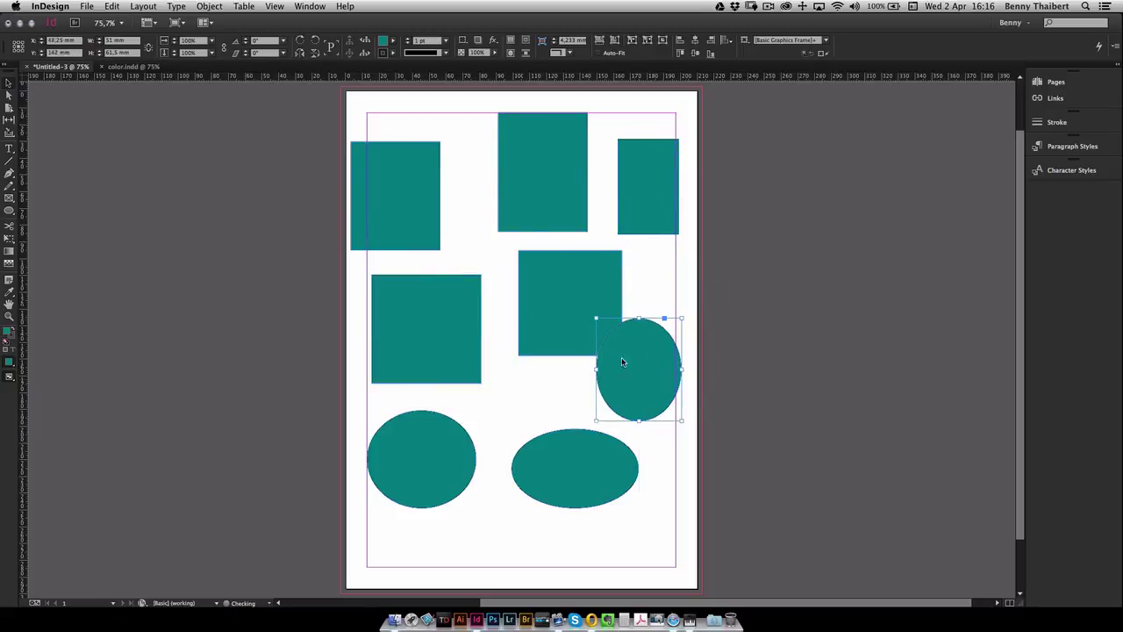
Fill the selected right-hand ellipse with the C=63 M=25 Y=45 K=0 swatch
left_click(393, 39)
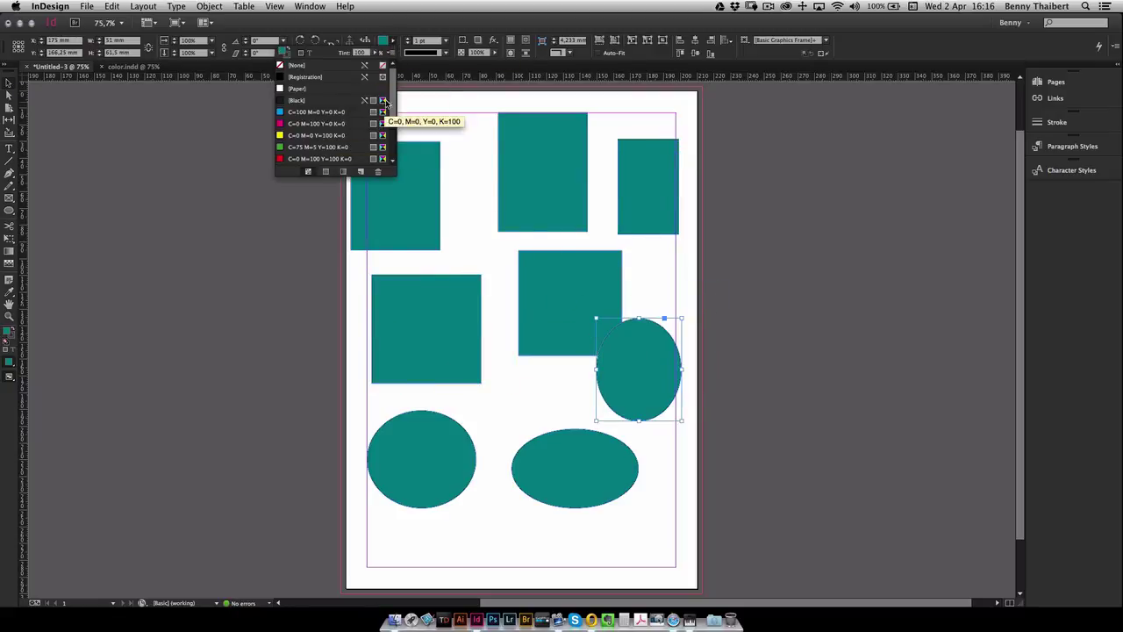
scroll(392, 132, "down", 2)
scroll(391, 132, "down", 2)
left_click(307, 124)
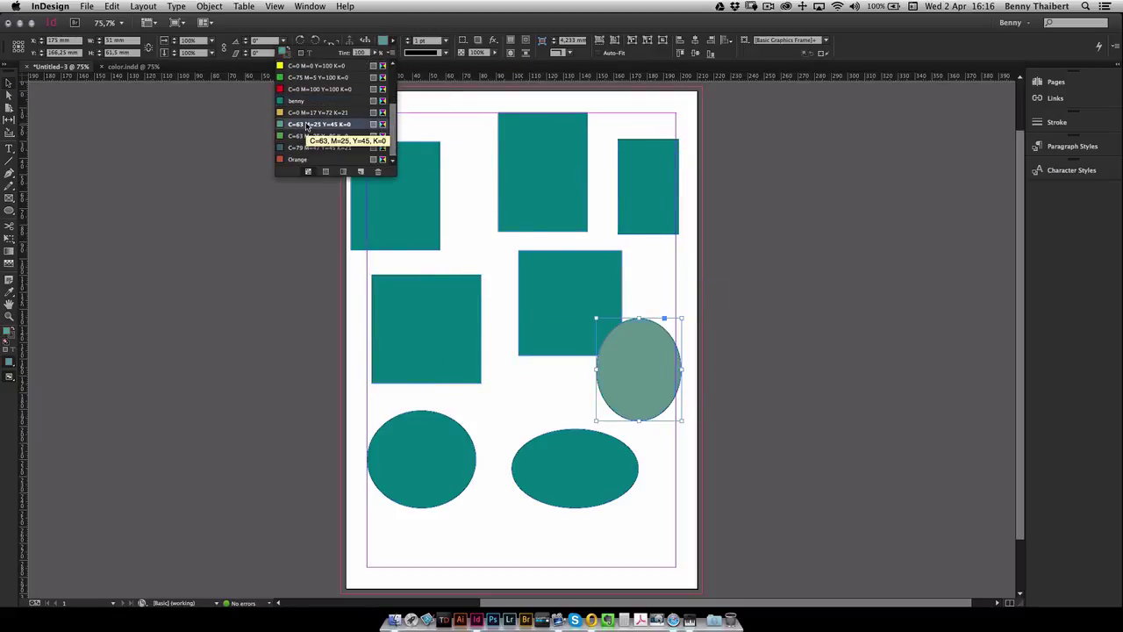
Fill the middle-left square with the C=75 M=5 Y=100 K=0 swatch
left_click(401, 307)
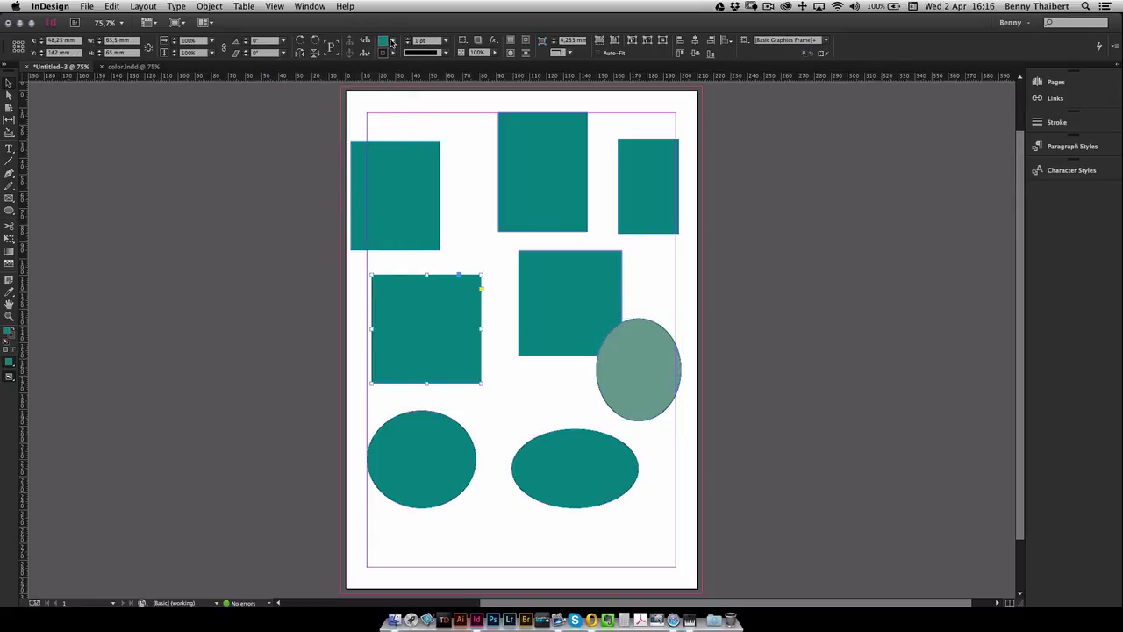
left_click(392, 40)
left_click(306, 148)
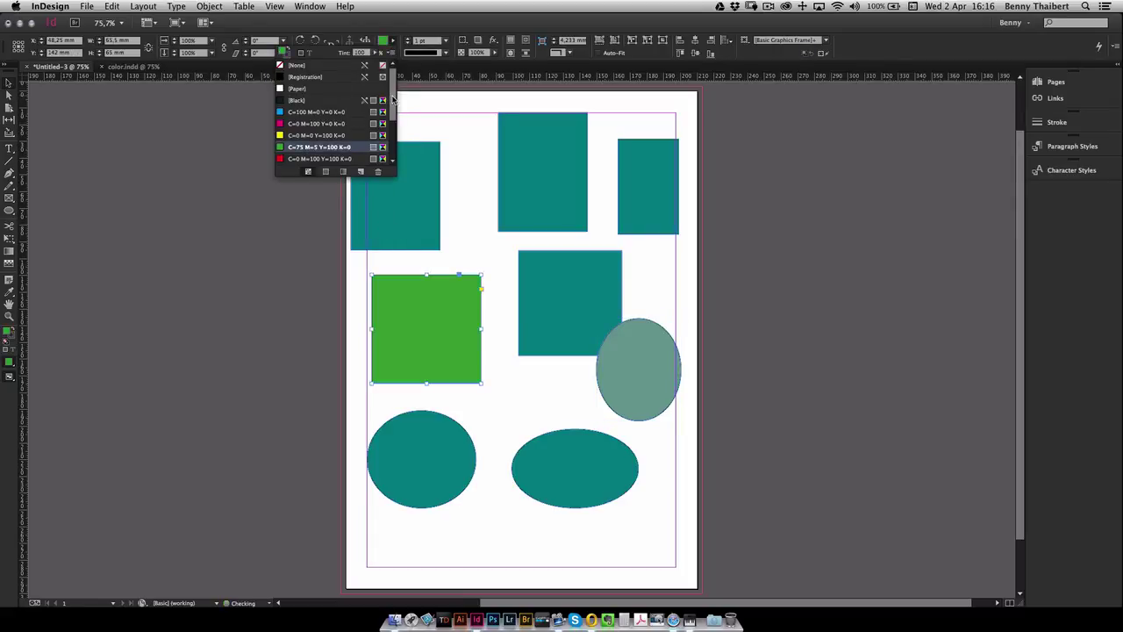
Fill the top-middle rectangle with C=63 M=25 Y=45 K=0, and the middle-right square and top-left rectangle with C=0 M=17 Y=72 K=21
scroll(303, 132, "down", 3)
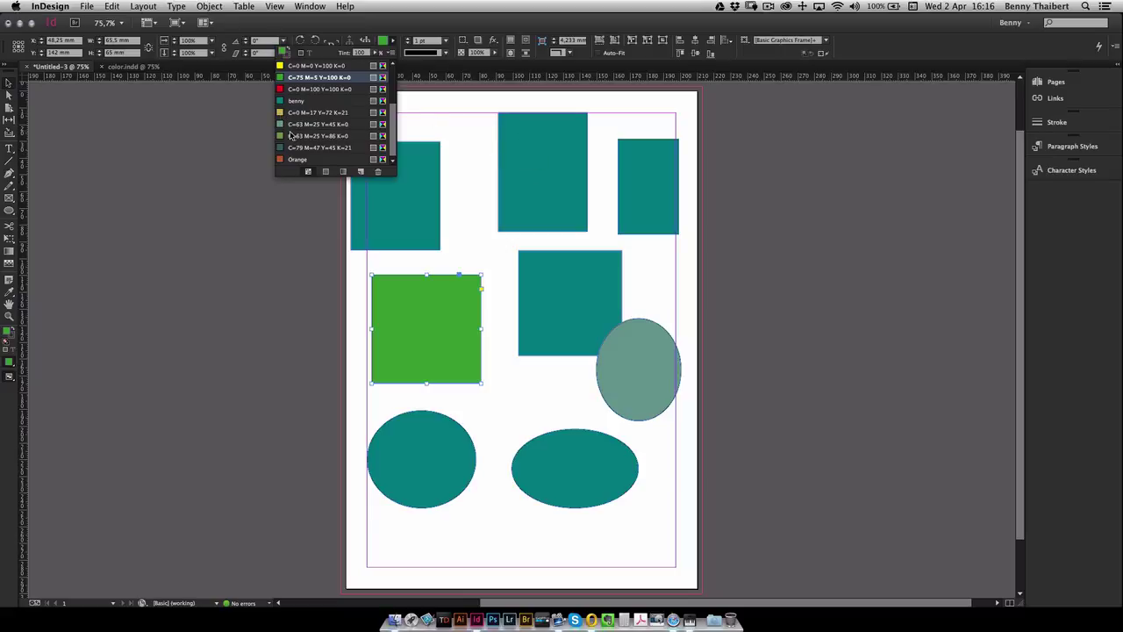
left_click_drag(292, 124, 534, 147)
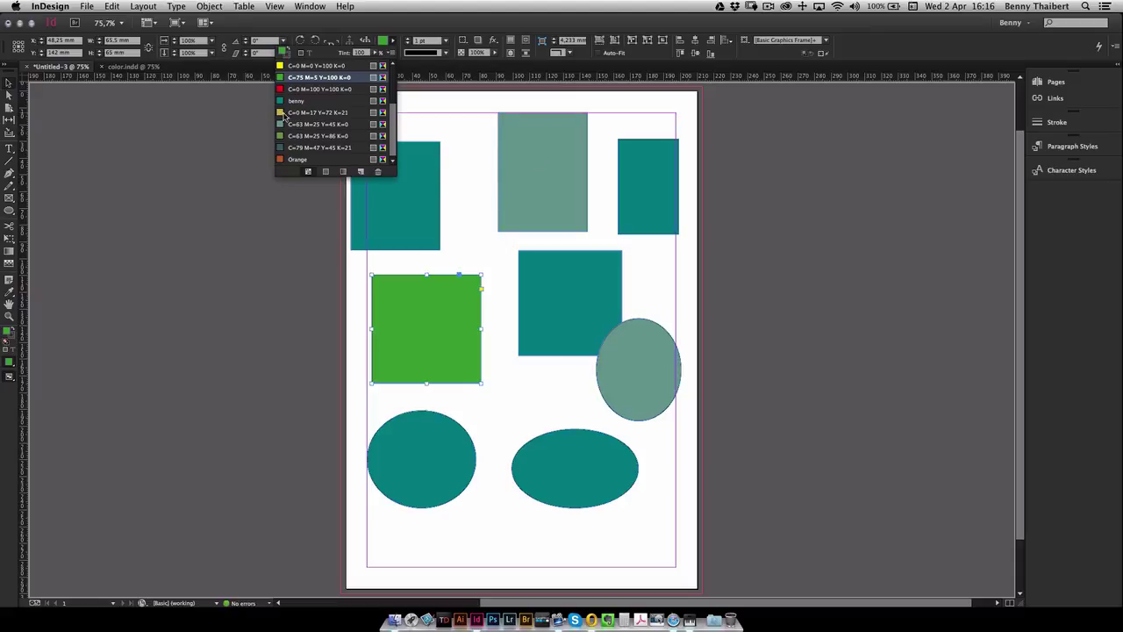
left_click_drag(285, 117, 535, 270)
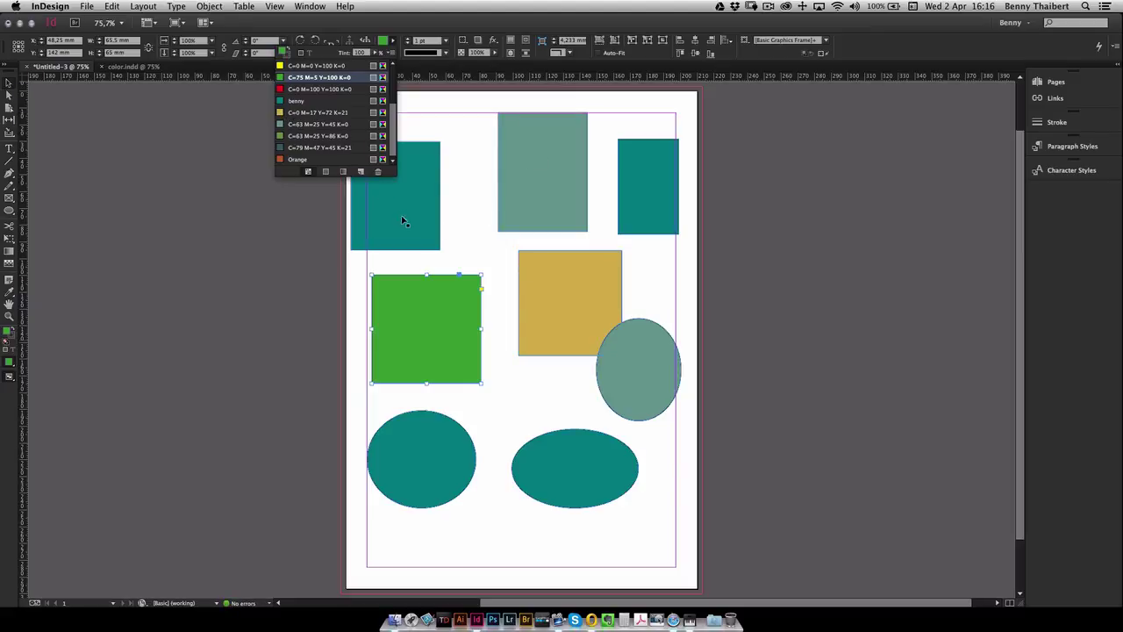
left_click_drag(403, 220, 403, 221)
Fill the lower-left circle with C=63 M=25 Y=45 K=0 and the lower-right ellipse with the Orange swatch
left_click_drag(281, 124, 421, 456)
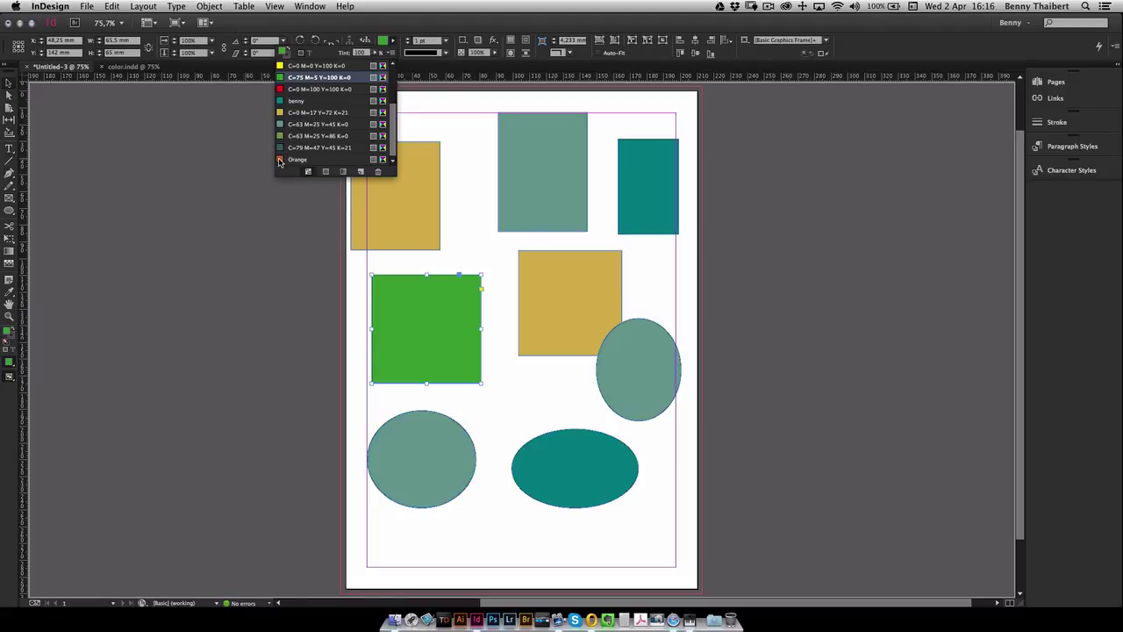
left_click_drag(281, 159, 562, 460)
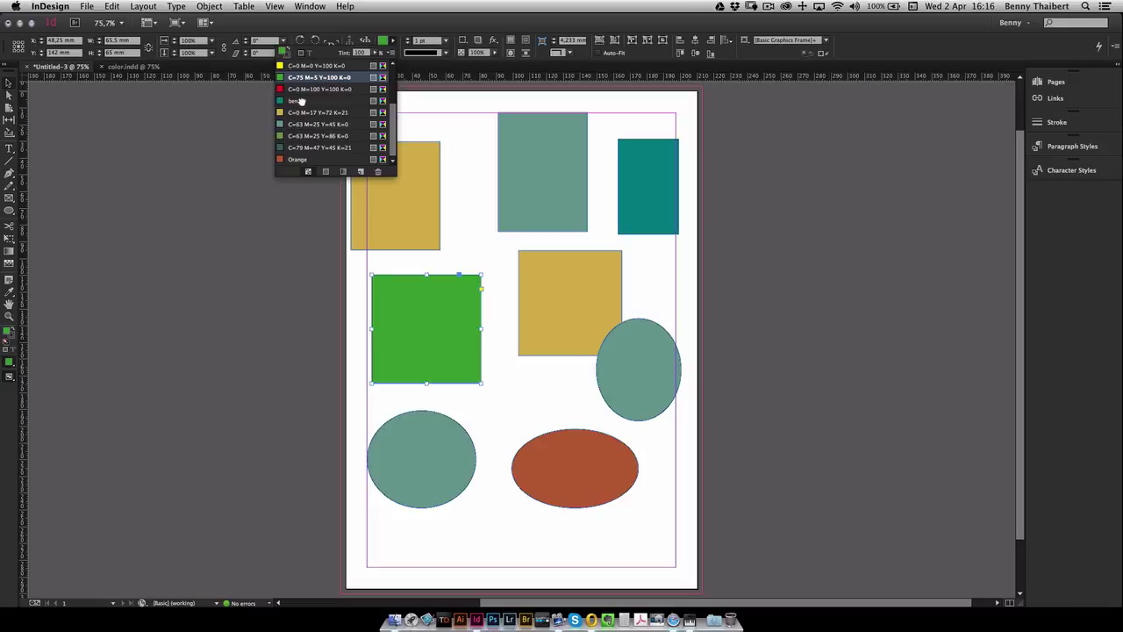
Apply a red swatch to the stroke of the middle-right gold square and select that square
left_click_drag(300, 101, 541, 251)
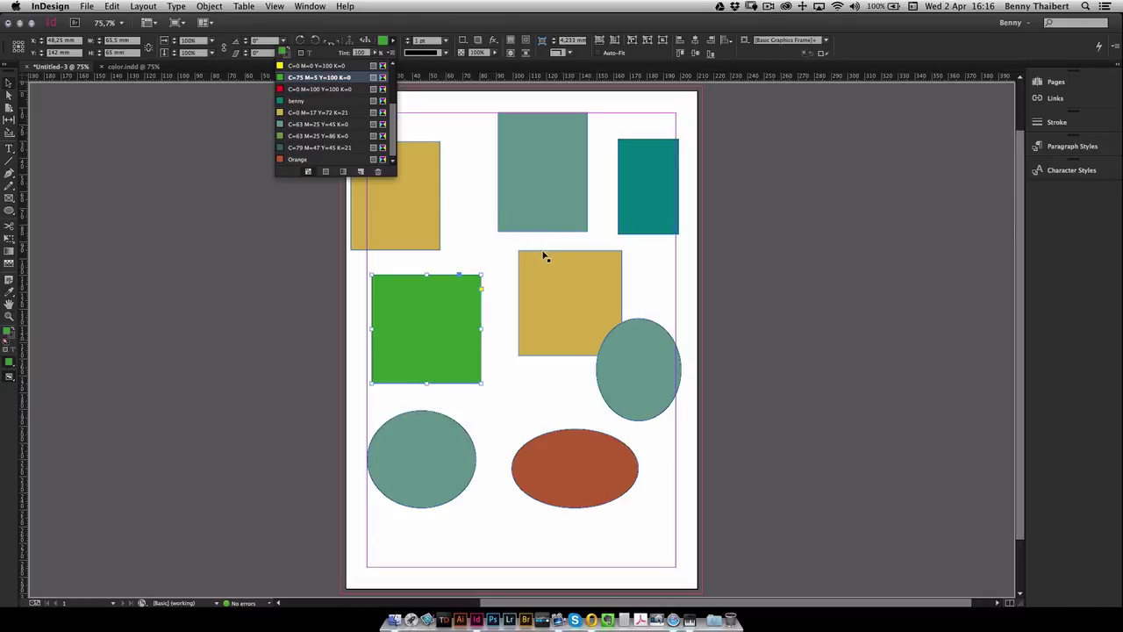
left_click_drag(542, 254, 545, 260)
left_click_drag(539, 269, 543, 276)
left_click(551, 279)
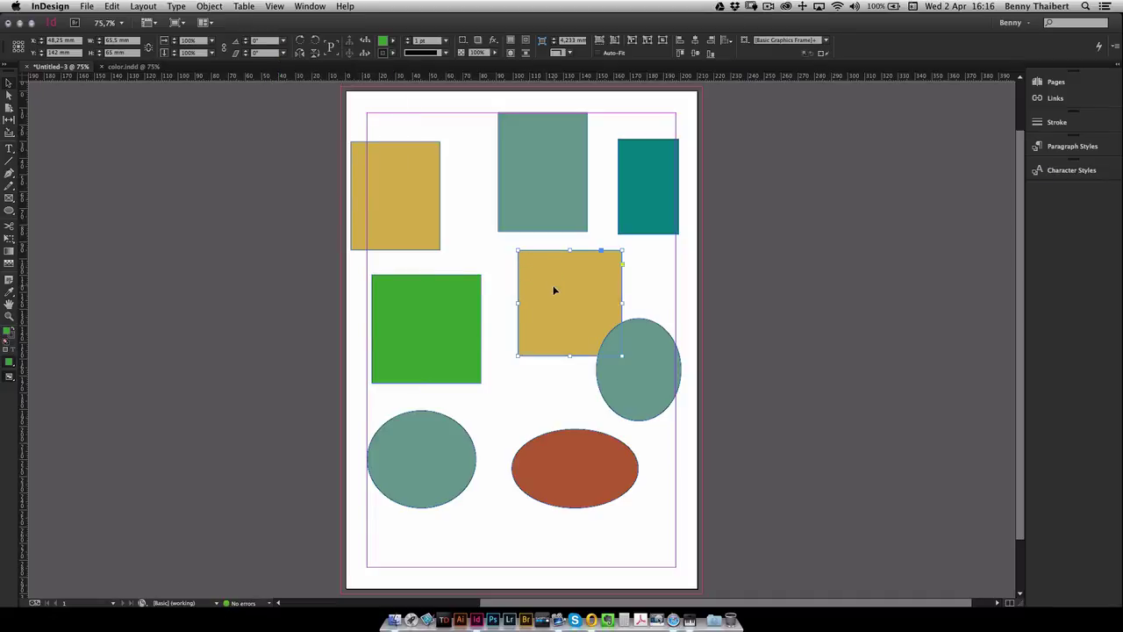
Adjust the stroke weight of the gold square up and down, leaving it with a thick red outline
left_click(409, 40)
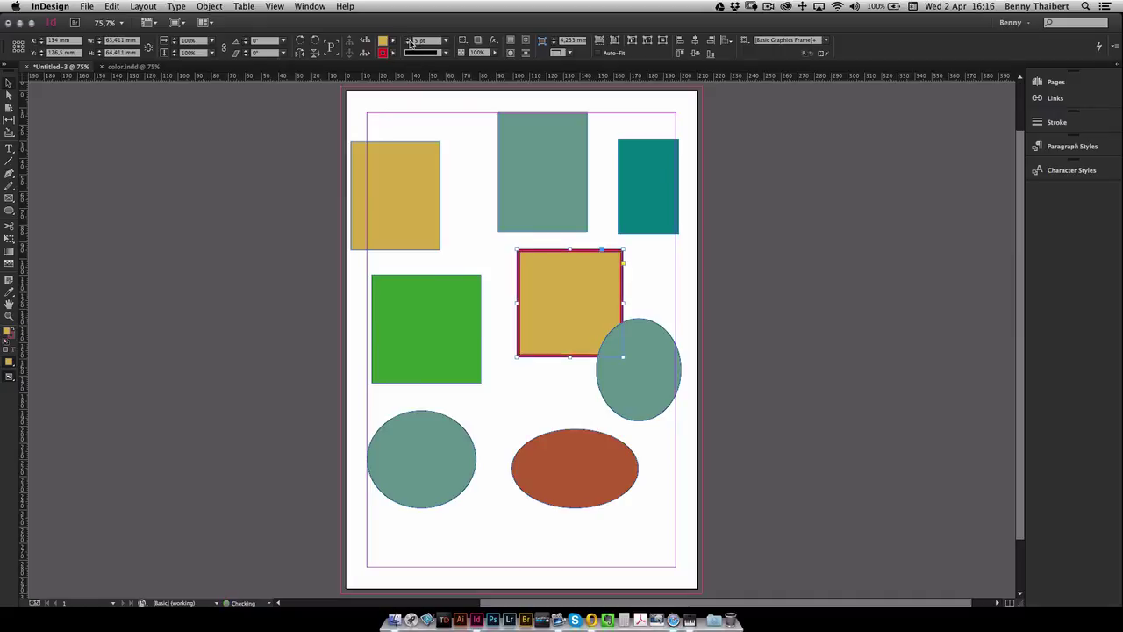
left_click(408, 39)
left_click(408, 39)
left_click(408, 39)
left_click(409, 43)
left_click(409, 43)
left_click(409, 43)
left_click(408, 38)
left_click(408, 39)
left_click(408, 39)
left_click(408, 38)
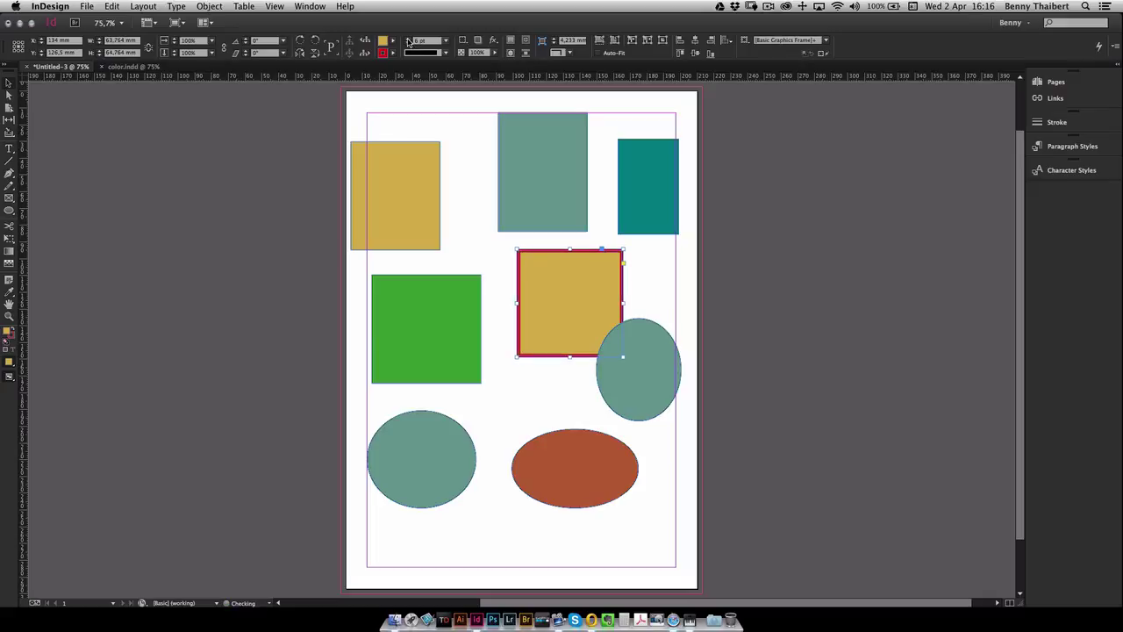
left_click(408, 38)
left_click(408, 39)
Set the stroke weight of the top-middle rectangle to 7 pt
left_click(509, 135)
left_click(445, 41)
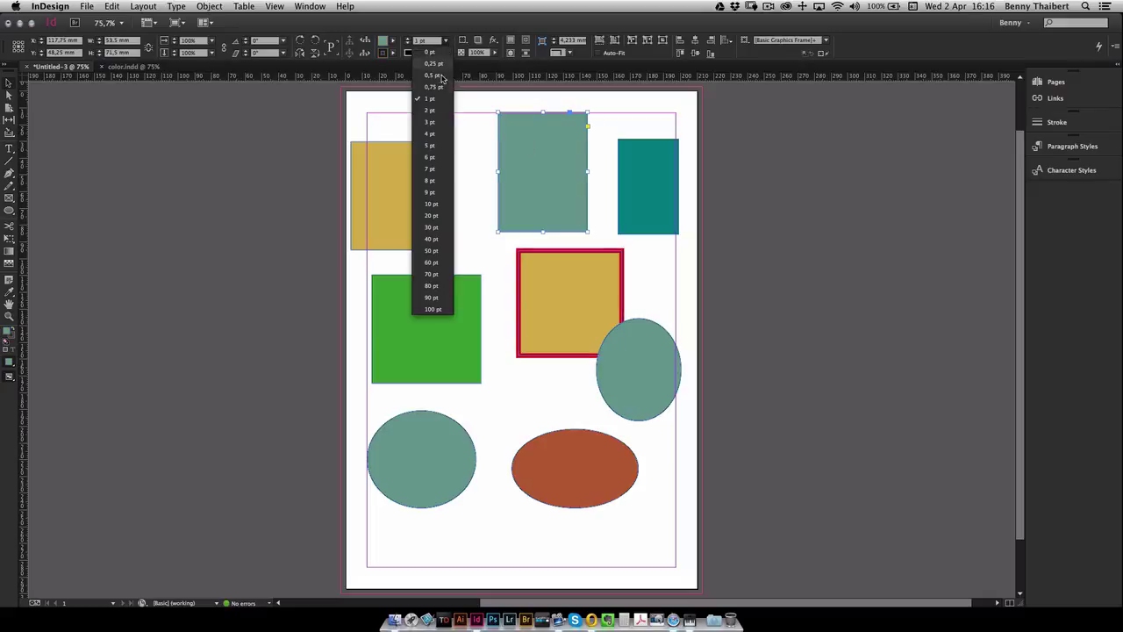
left_click(439, 167)
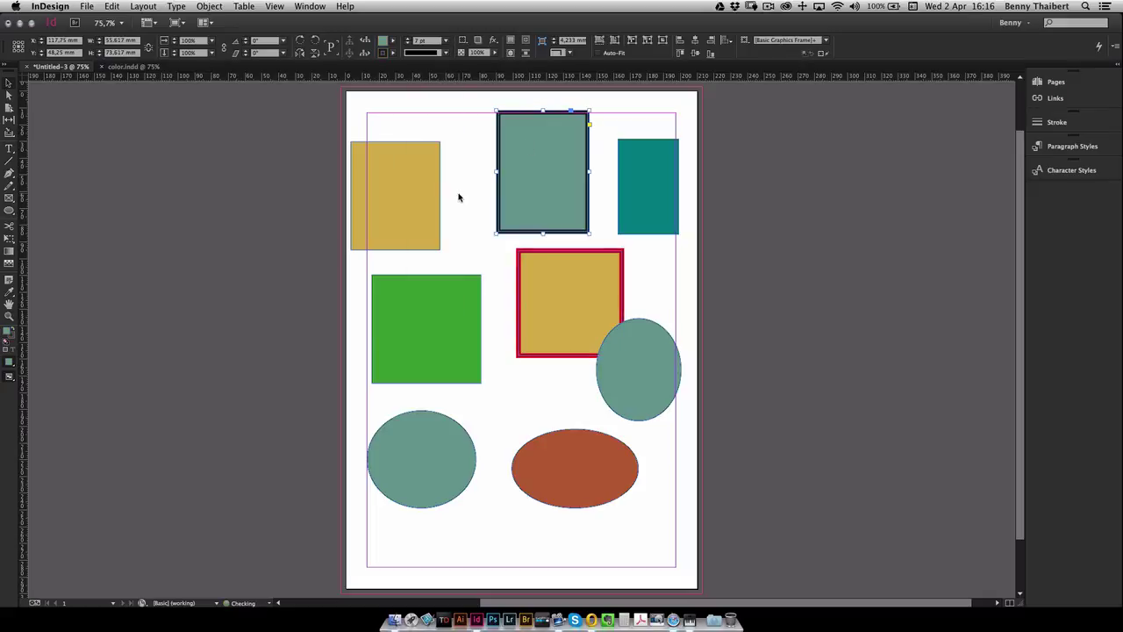
Deselect everything and apply the Orange swatch to the stroke of the top-middle rectangle
left_click(416, 117)
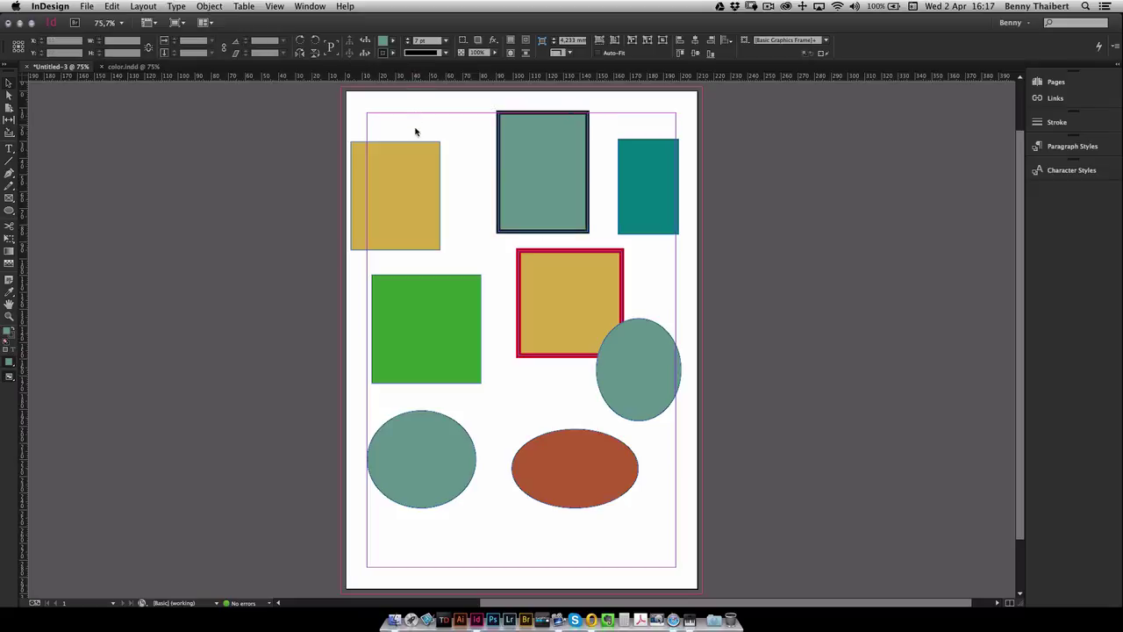
left_click(394, 55)
scroll(392, 130, "down", 3)
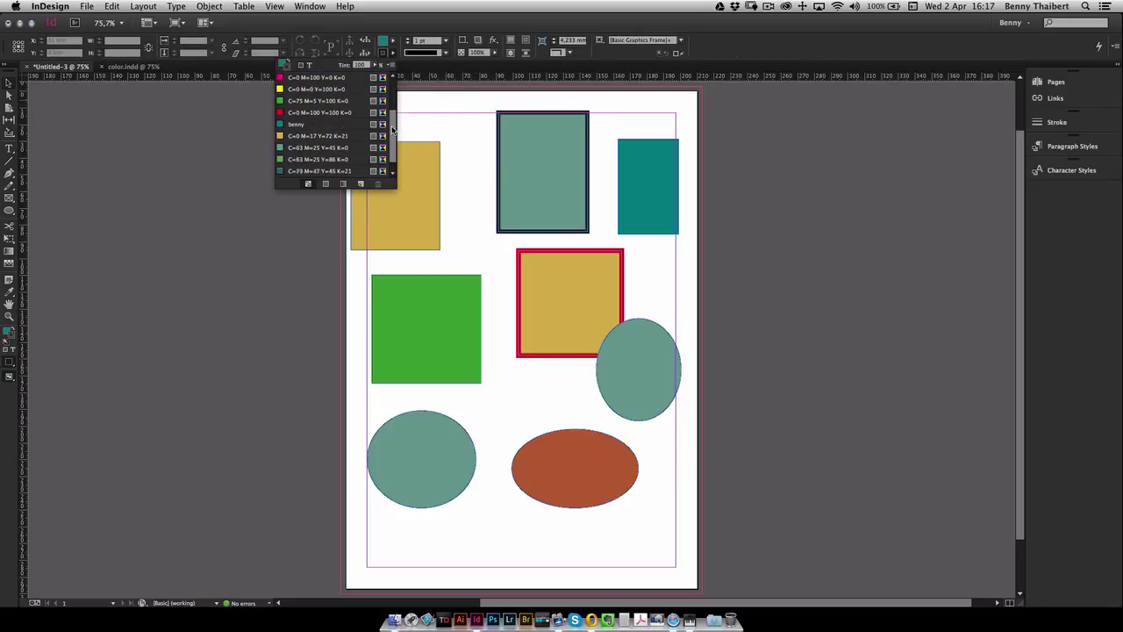
scroll(393, 130, "down", 1)
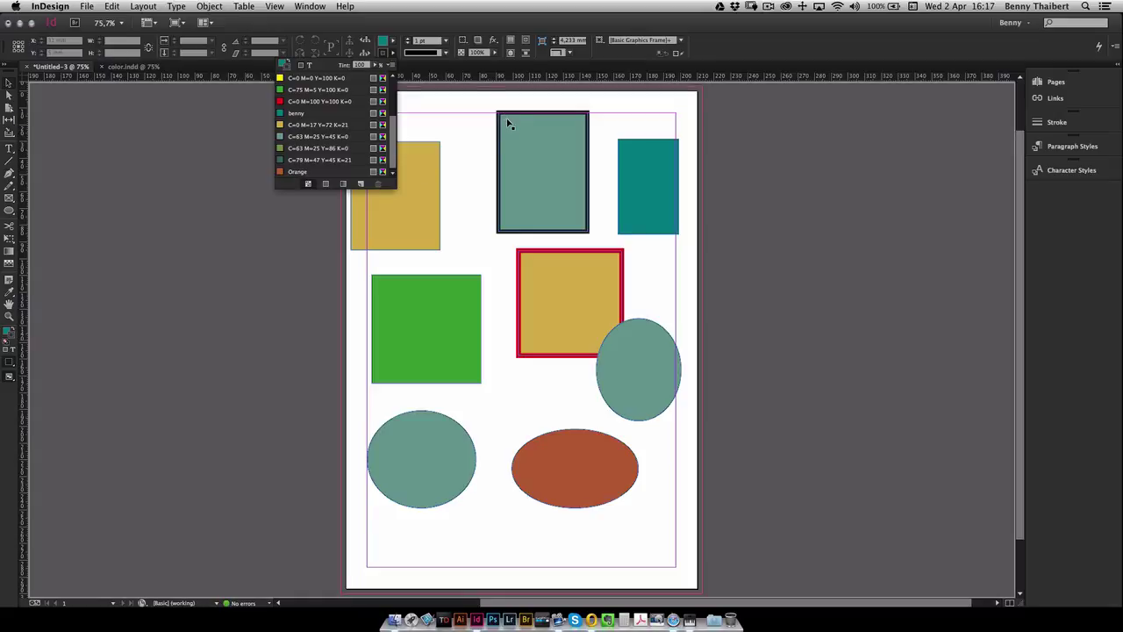
left_click_drag(506, 117, 506, 117)
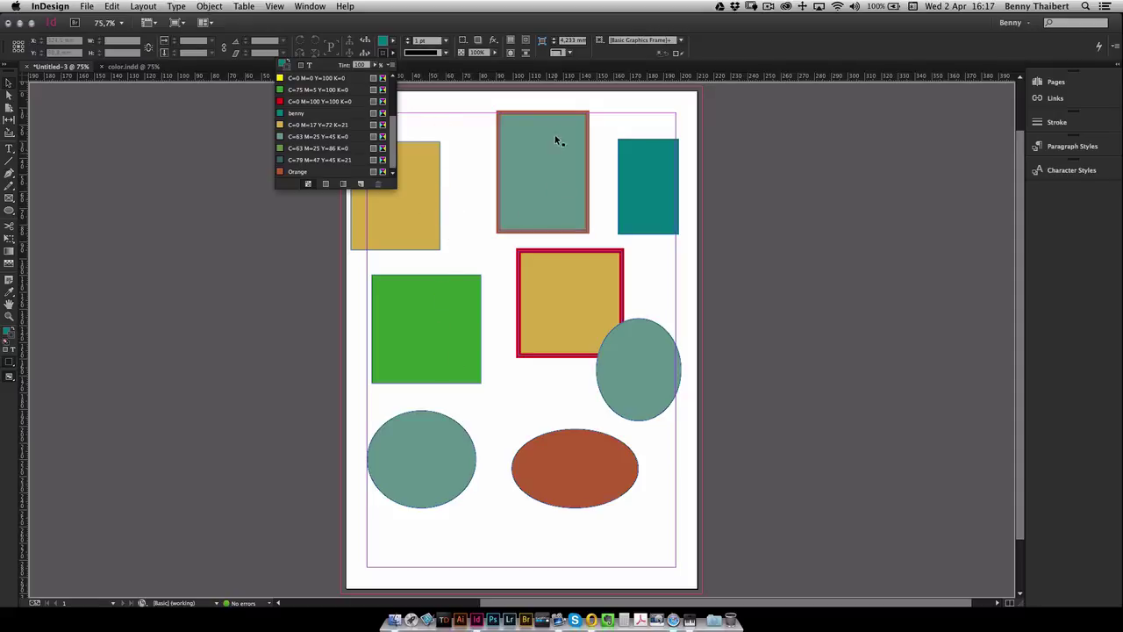
Redefine the C=63 M=25 Y=45 K=0 swatch as C=12 M=69 Y=14 K=13, with preview enabled
right_click(298, 140)
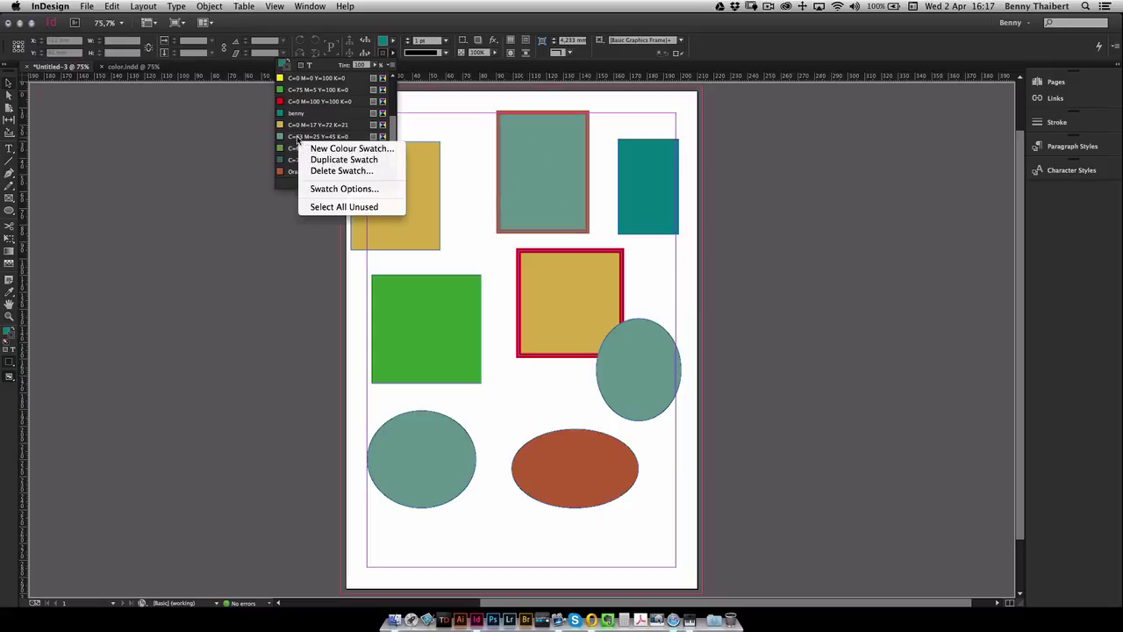
left_click(329, 190)
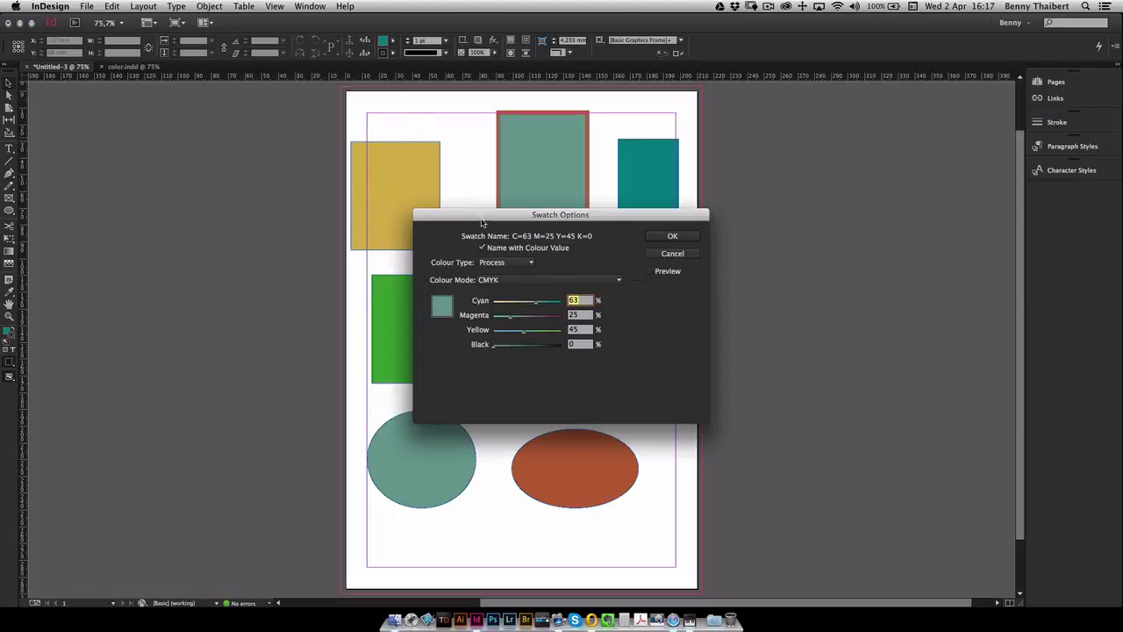
left_click_drag(481, 223, 760, 140)
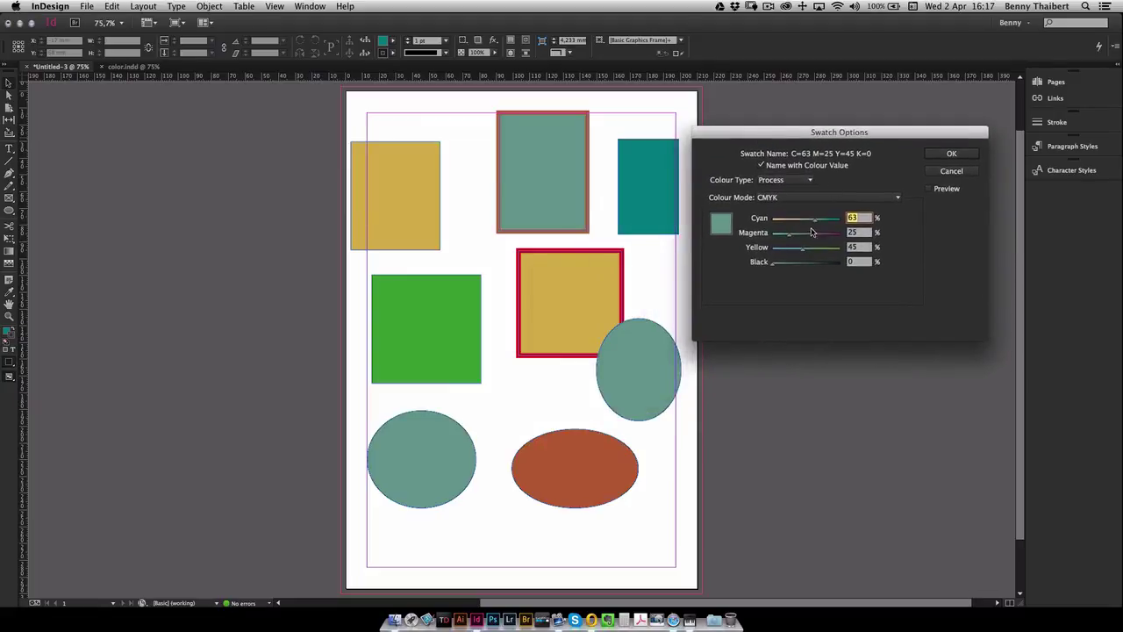
left_click_drag(816, 221, 795, 221)
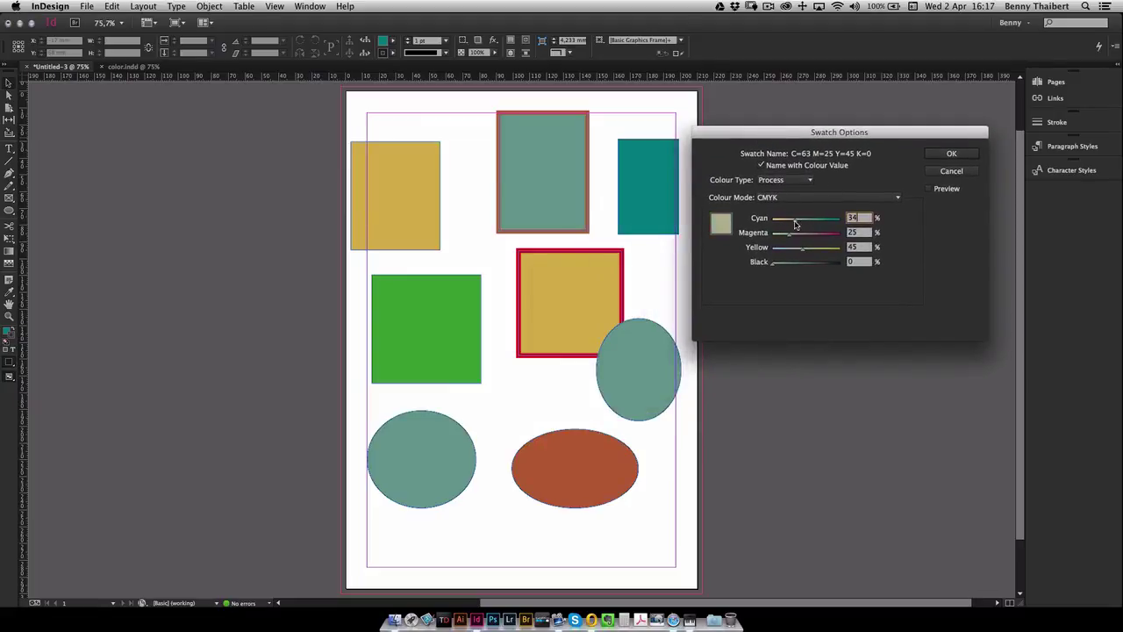
left_click(929, 190)
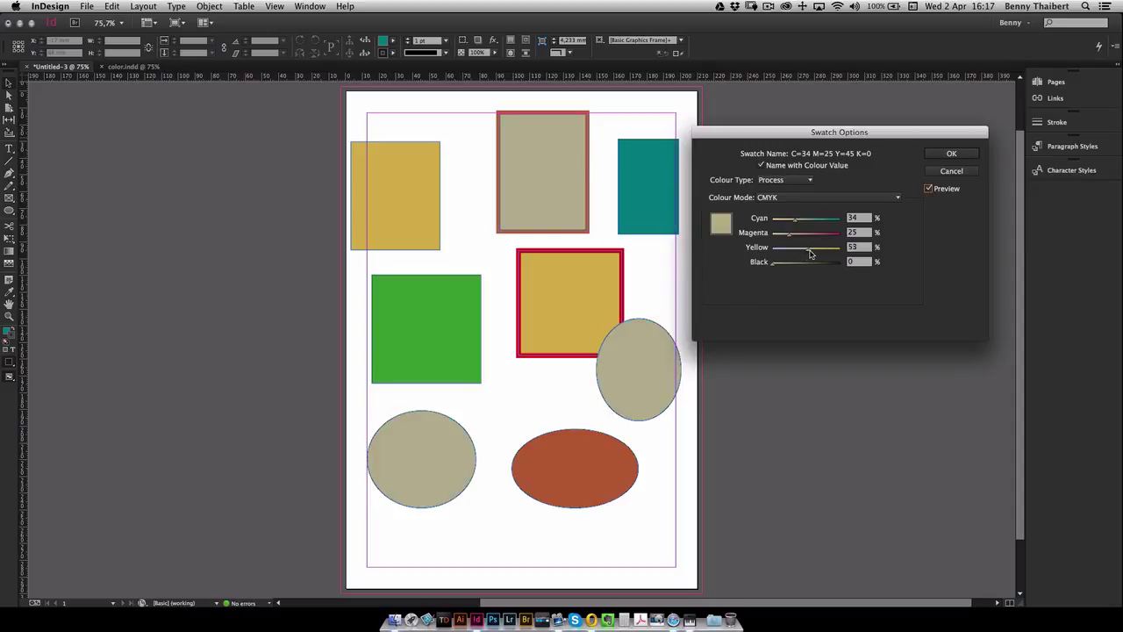
mouse_move(810, 253)
left_mouse_down()
mouse_move(786, 233)
mouse_move(799, 234)
mouse_move(782, 234)
mouse_move(781, 268)
mouse_move(795, 269)
left_mouse_up()
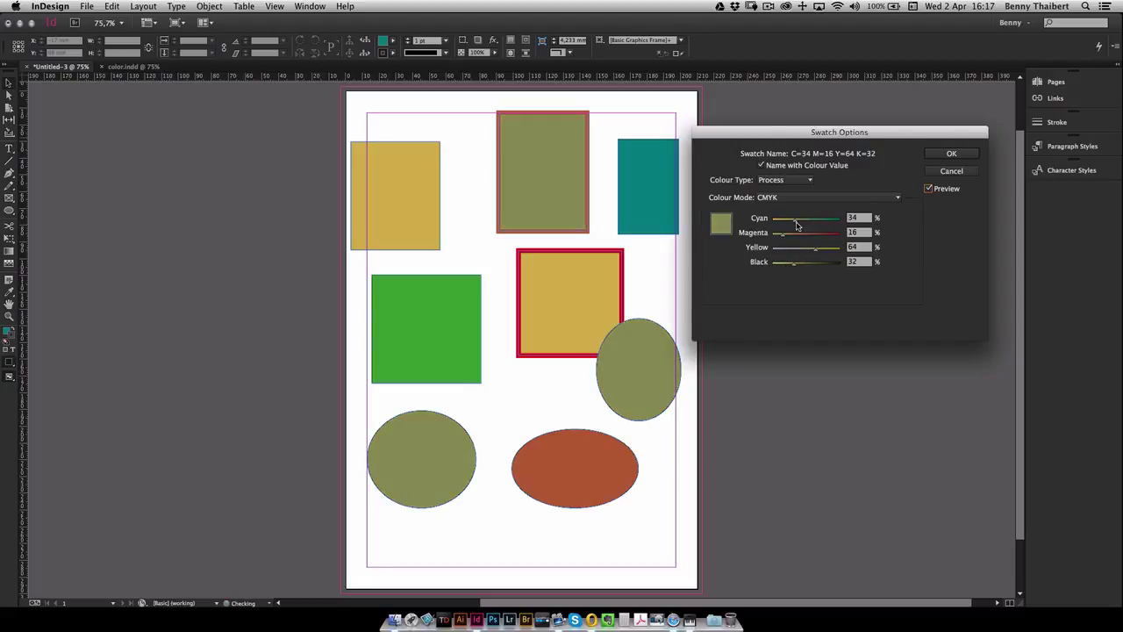
left_click_drag(797, 221, 807, 226)
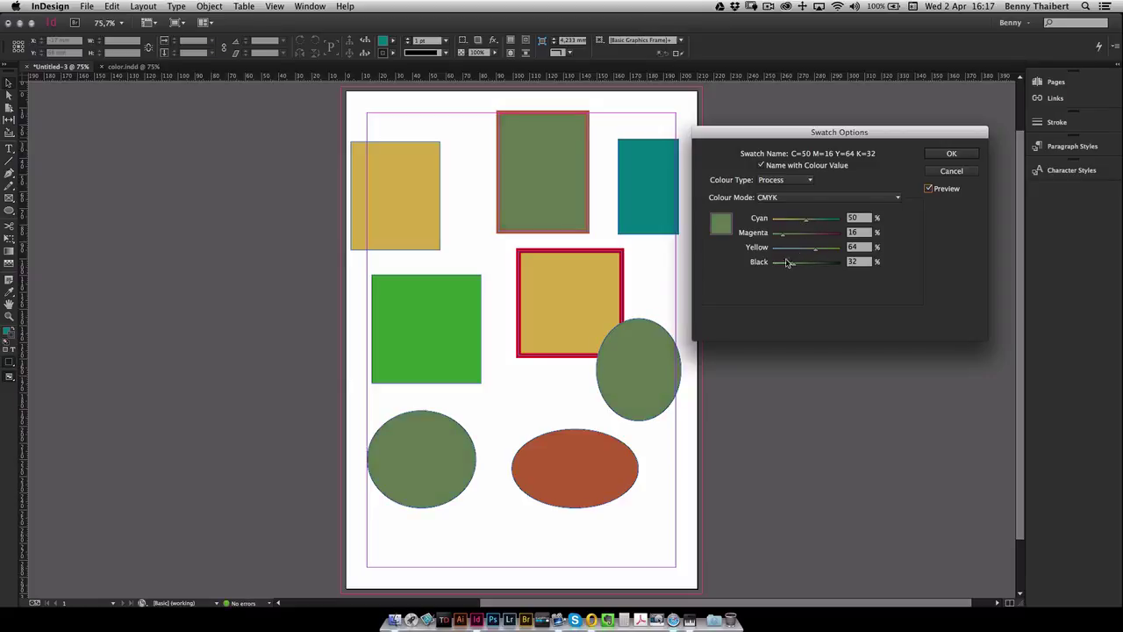
mouse_move(807, 220)
left_mouse_down()
mouse_move(832, 225)
mouse_move(782, 254)
mouse_move(784, 267)
mouse_move(820, 225)
mouse_move(778, 220)
mouse_move(819, 235)
left_mouse_up()
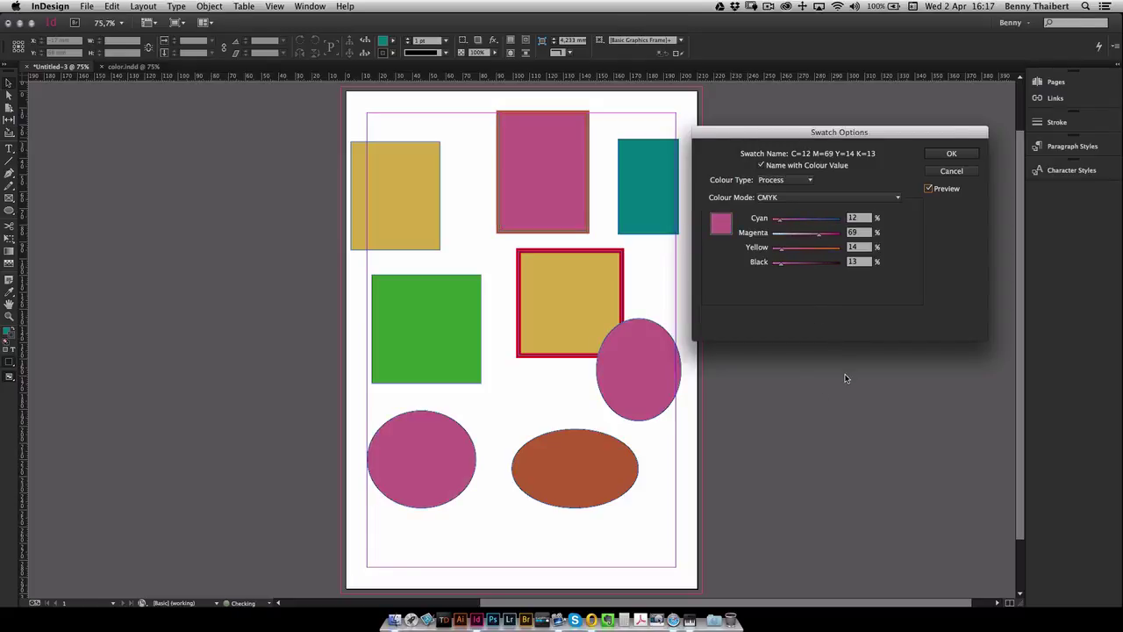
left_click(950, 155)
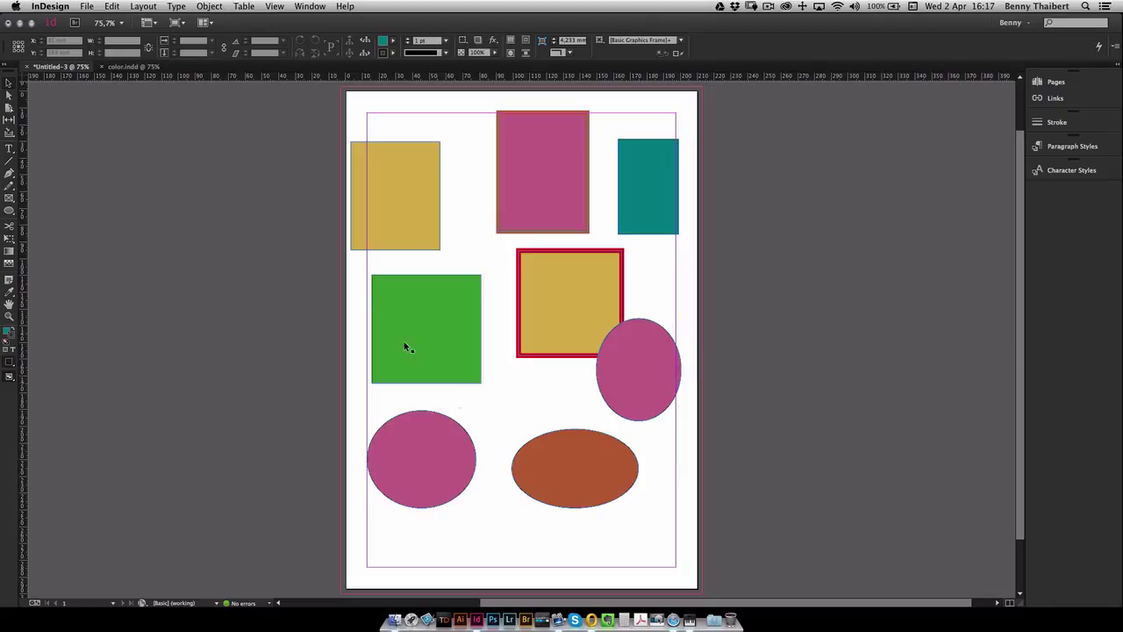
Review the fill swatch list and its available swatch commands, including the edited magenta swatch
left_click(392, 41)
left_click(392, 57)
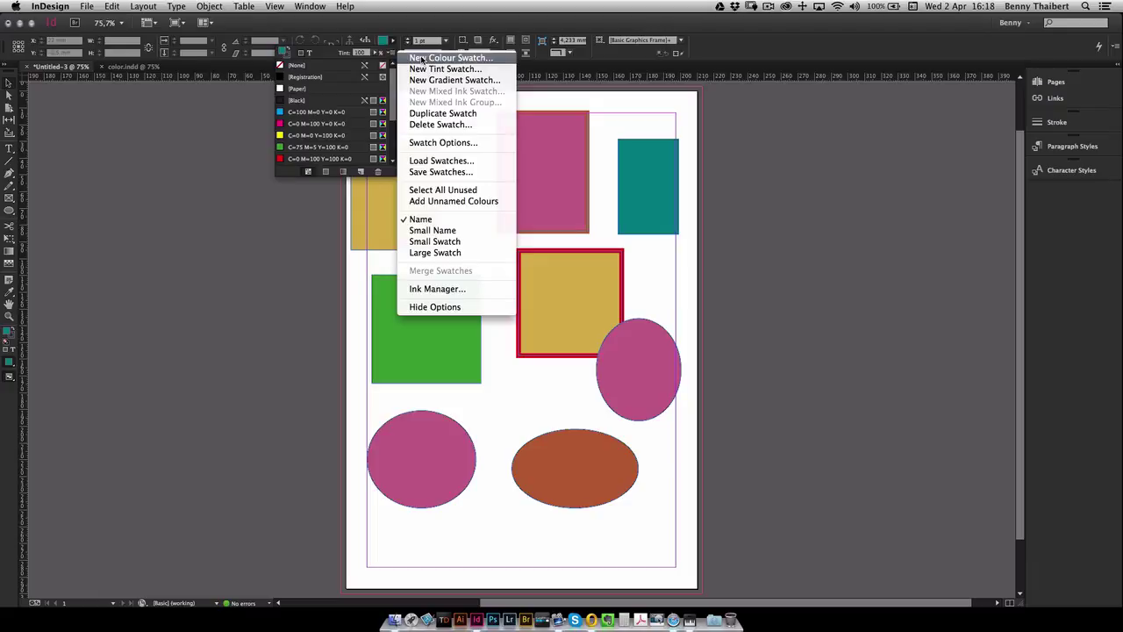
left_click(394, 91)
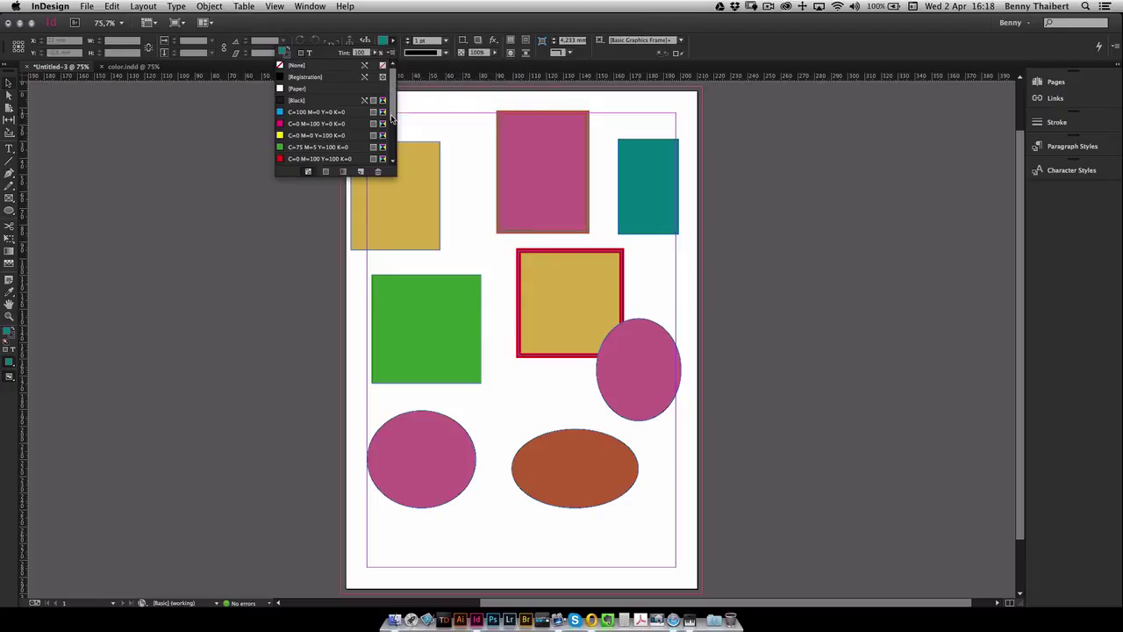
left_click_drag(393, 109, 393, 149)
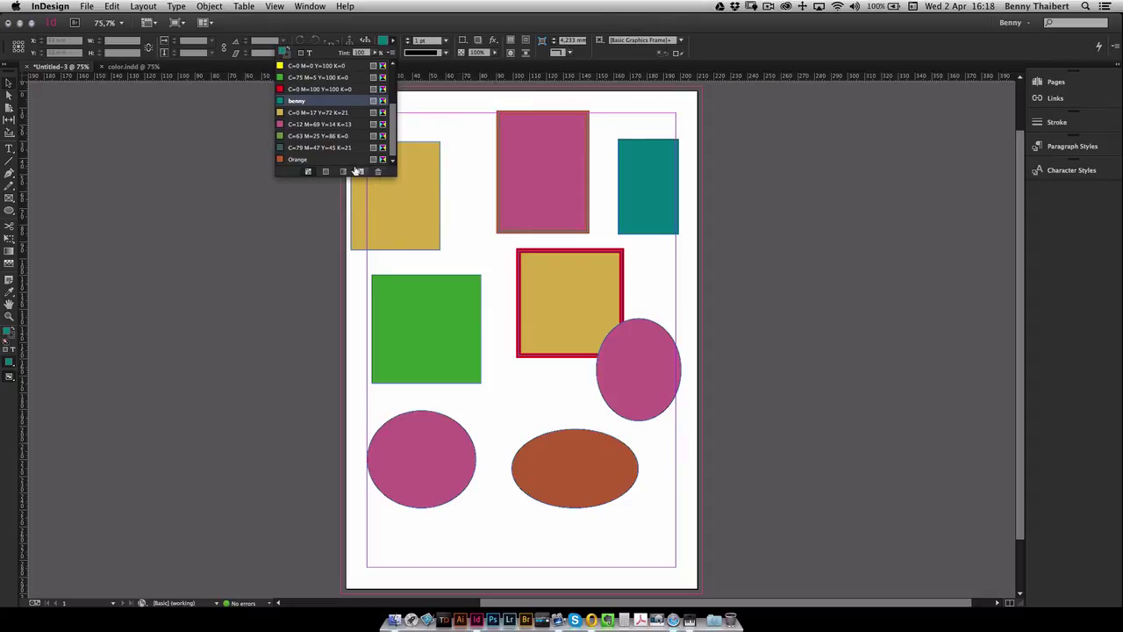
scroll(392, 128, "up", 5)
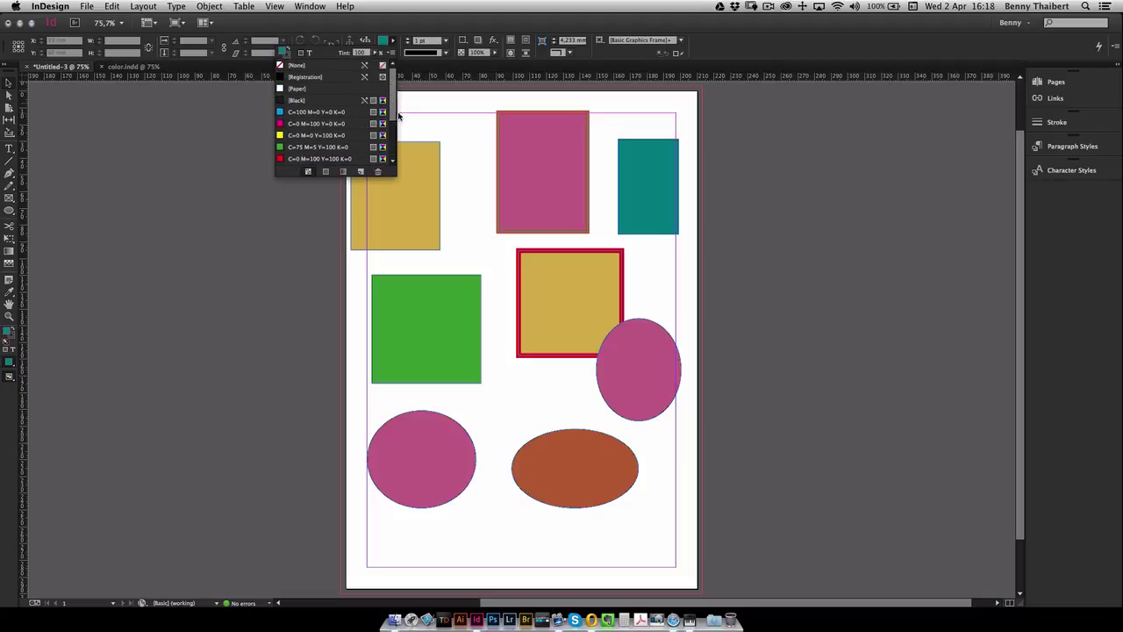